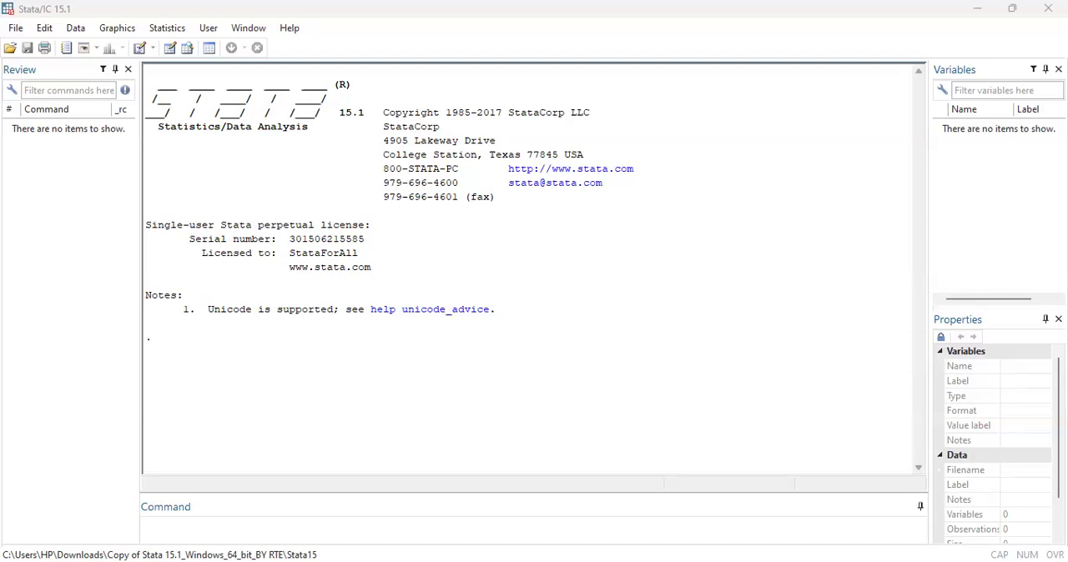
Open the data editor in edit mode on the empty dataset.
left_click(143, 524)
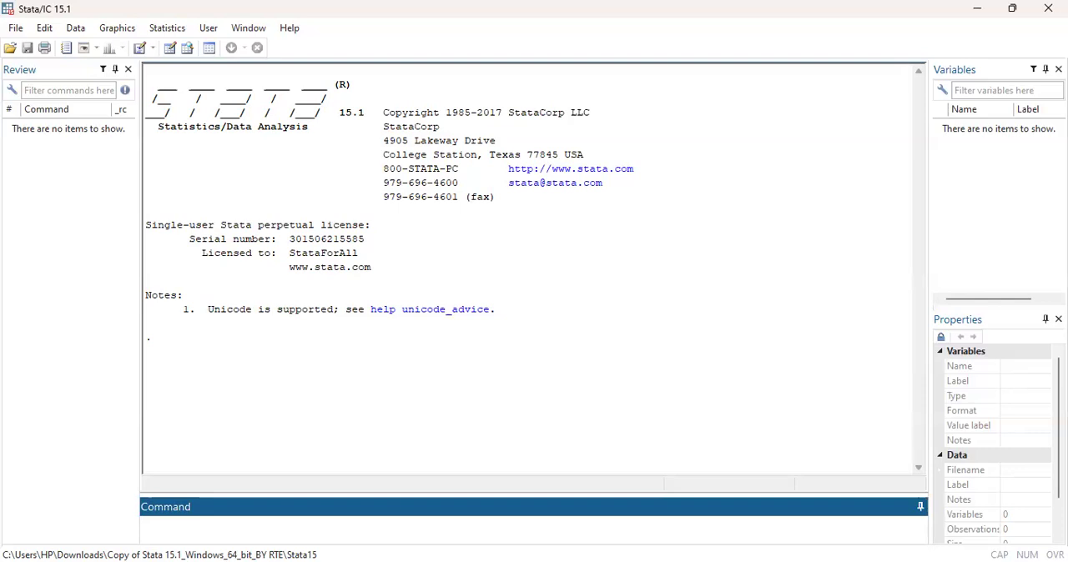
left_click(176, 59)
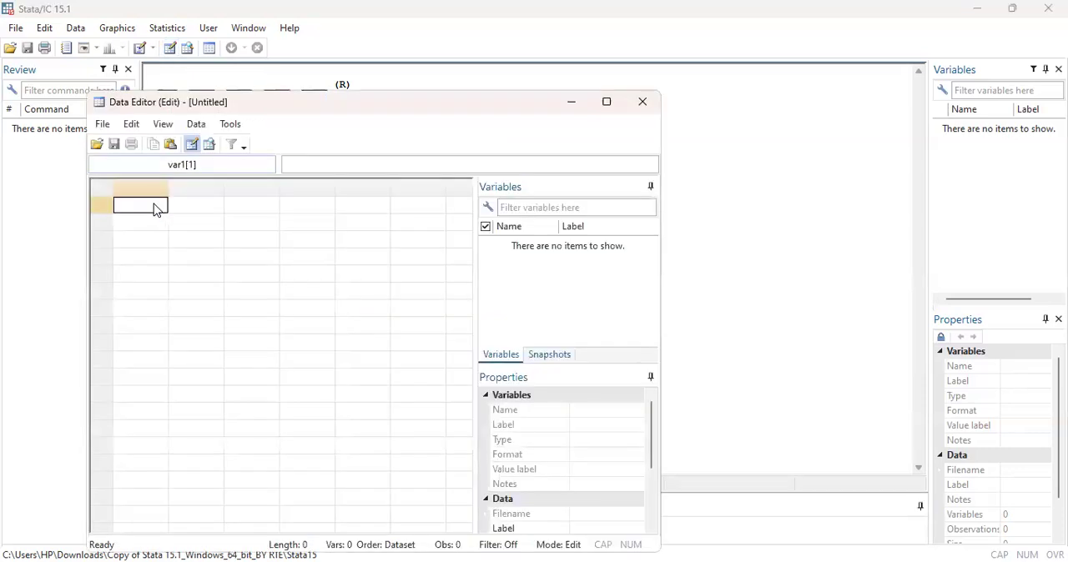
left_click(156, 204)
right_click(202, 153)
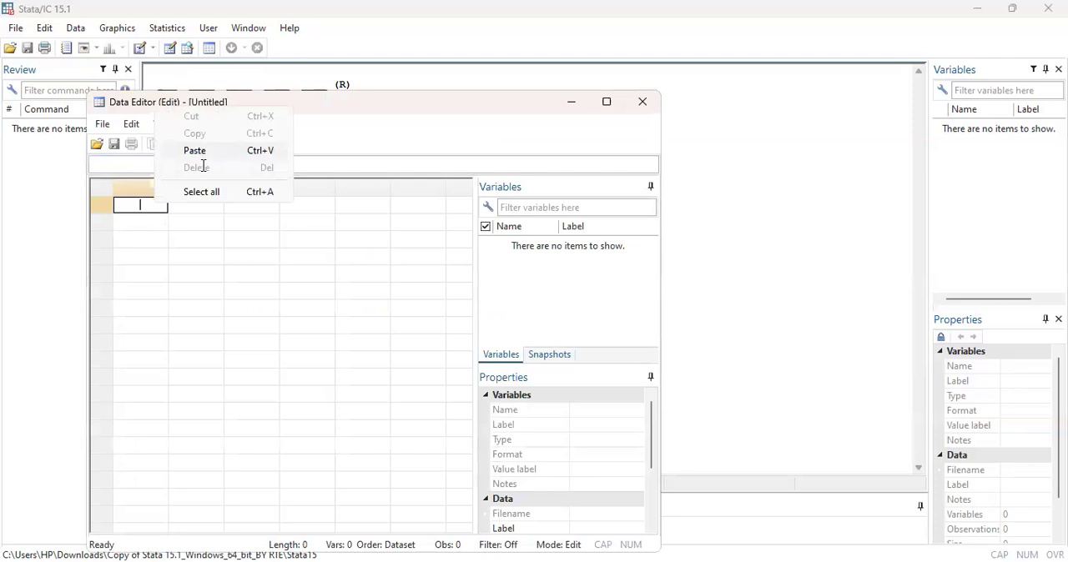
left_click(202, 153)
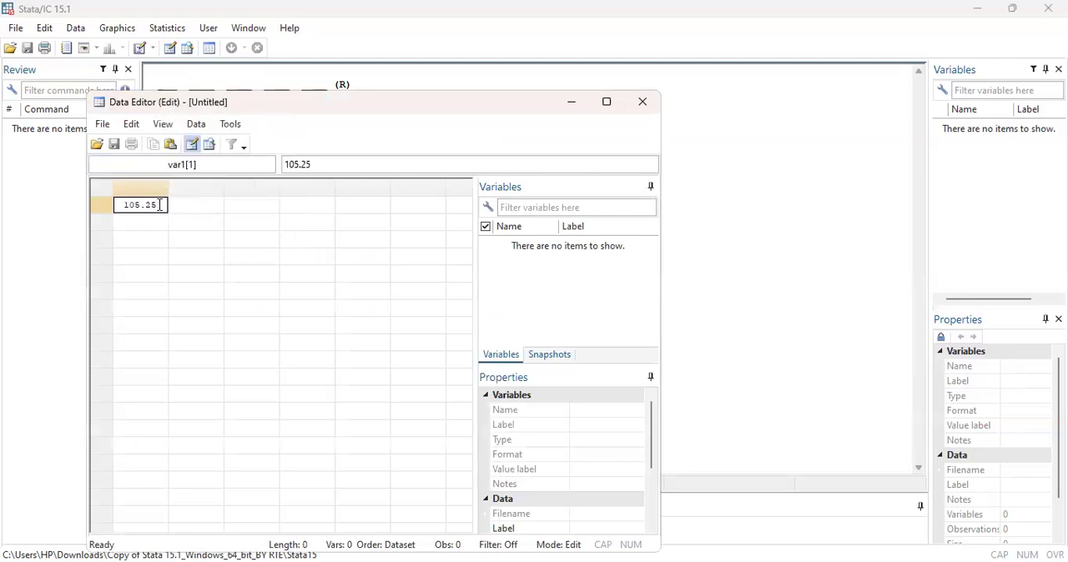
key("ctrl+a")
key("BackSpace")
Paste the copied data column starting at the first empty cell and rename its variable cpi.
right_click(141, 211)
left_click(194, 238)
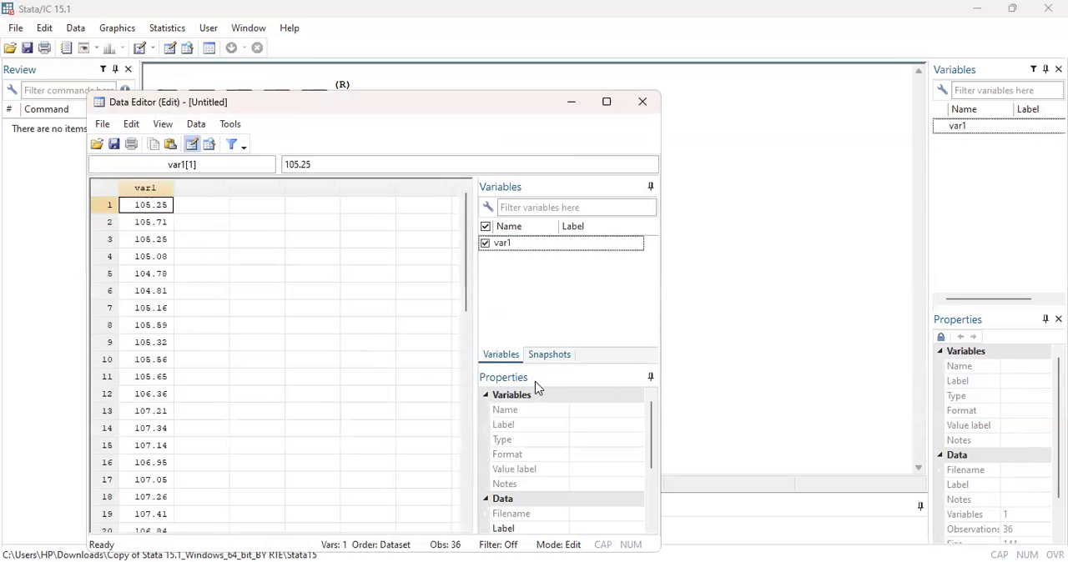
left_click(568, 252)
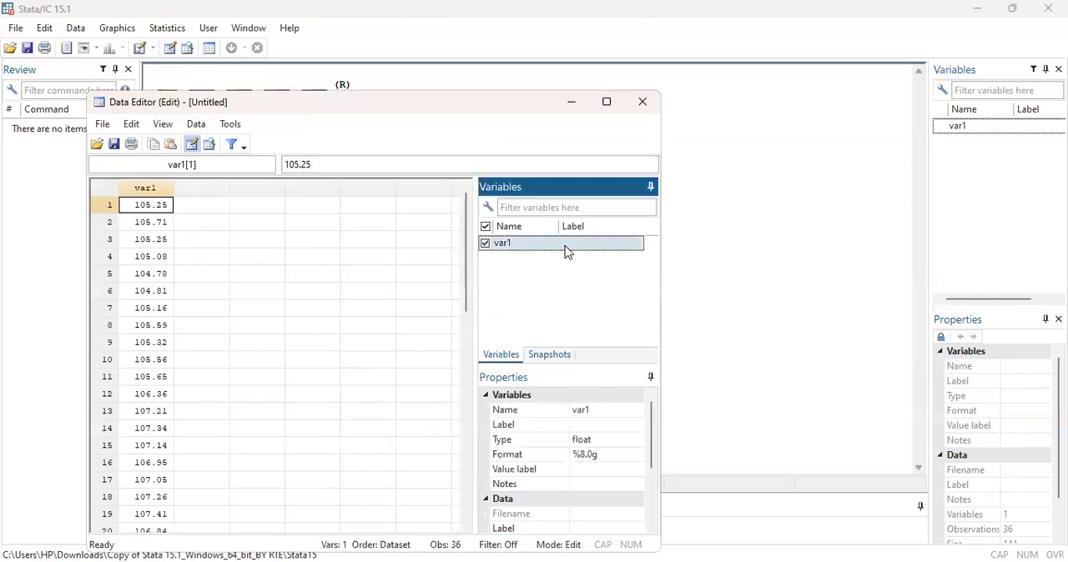
left_click(598, 414)
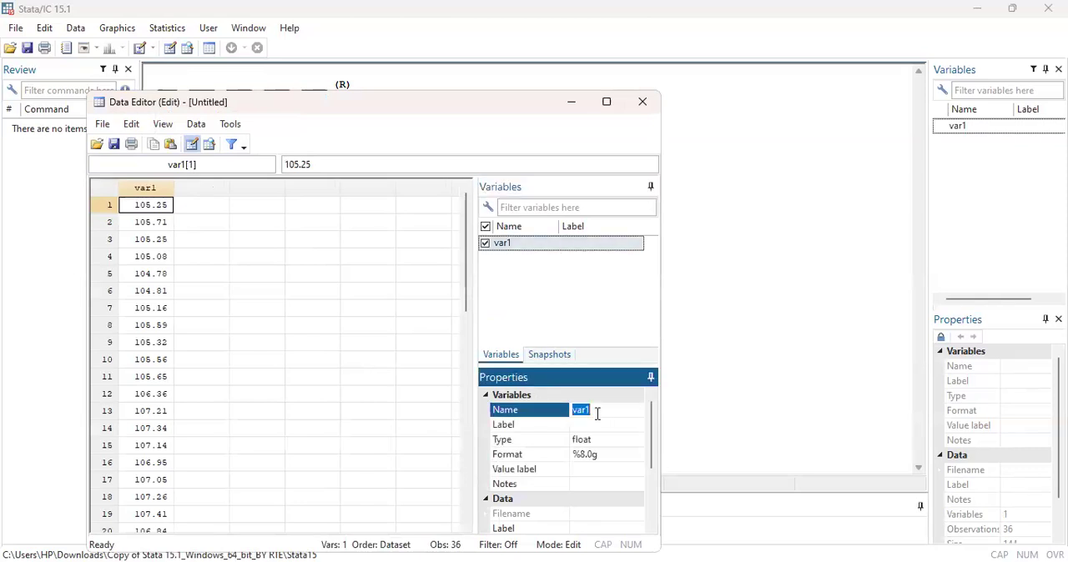
type("cpi")
key("Return")
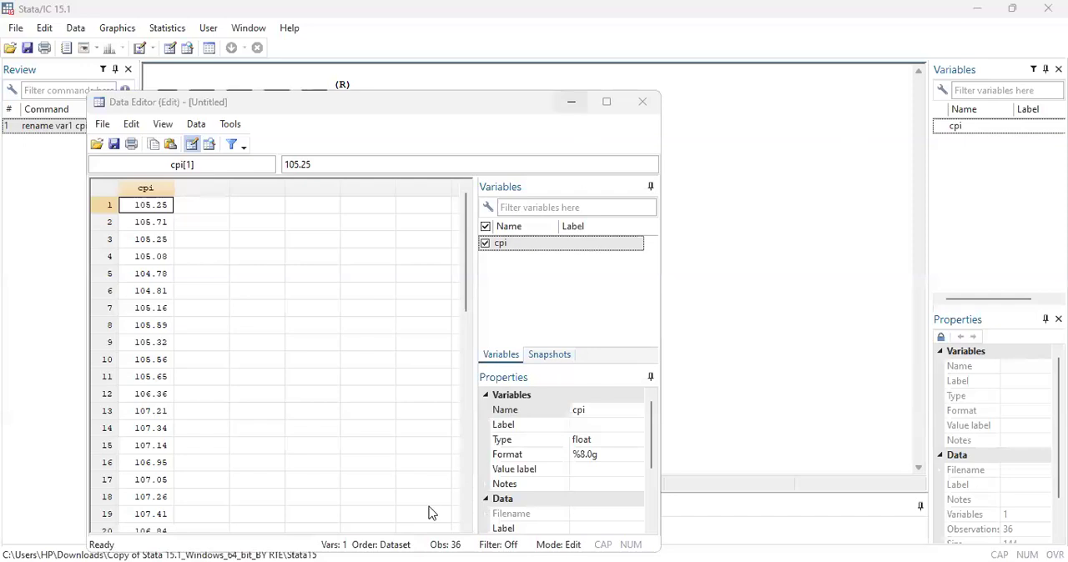
Generate an observation counter variable with the command gen t = _n.
type("gen")
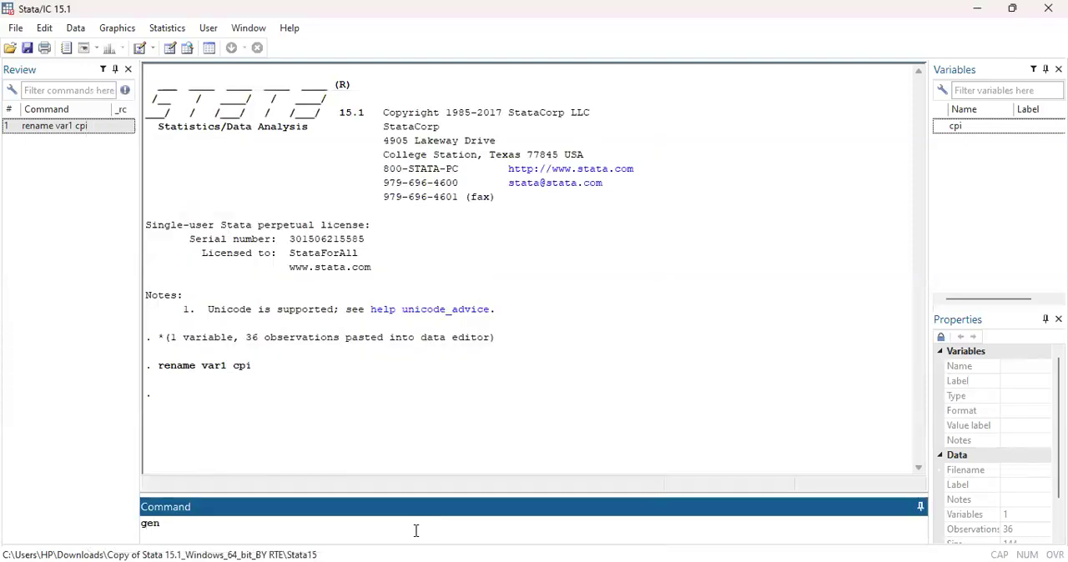
type(" t = _n")
key("Return")
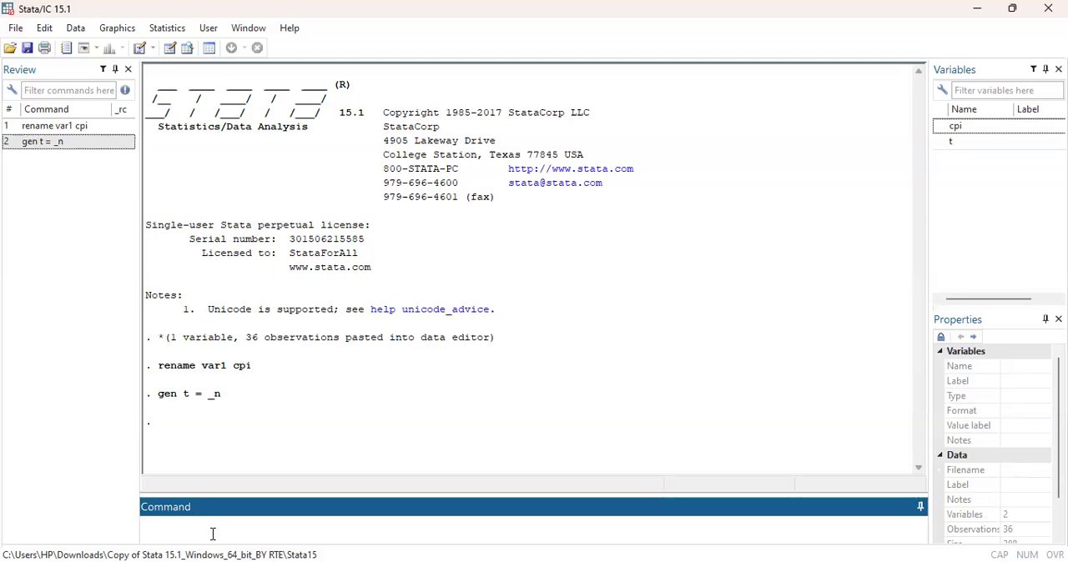
Generate a monthly date variable starting in January 2020 with the command gen newt = tm(2020m1) + t-1.
type("gen newt = tm(2020m1) +t-1")
left_click(285, 524)
key("Return")
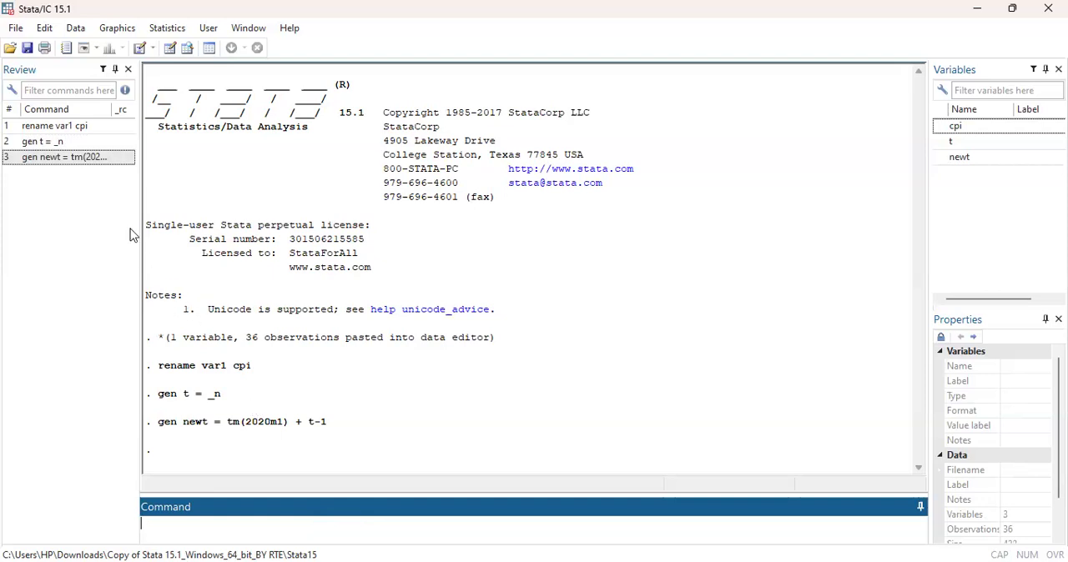
Change the display format of the newt variable to the Monthly type %tm with the 2009m4 sample style.
left_click(171, 48)
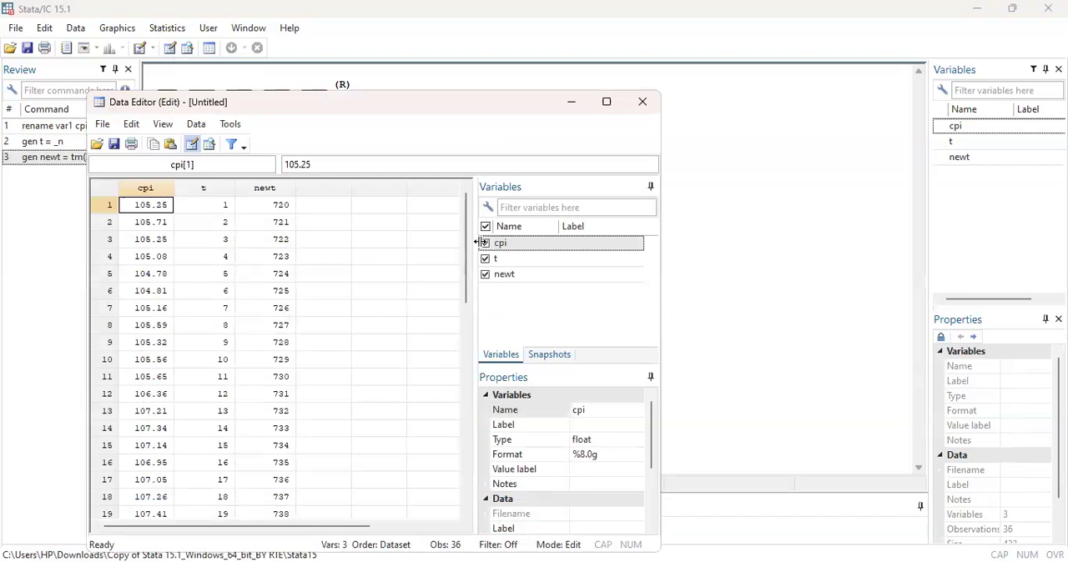
left_click(579, 107)
left_click(168, 51)
left_click(265, 189)
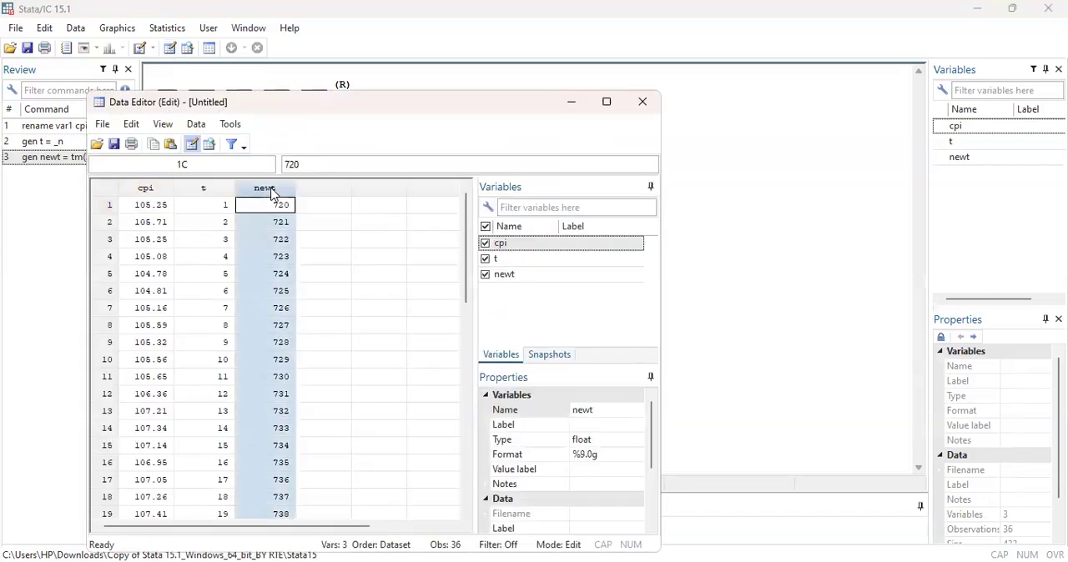
left_click(614, 455)
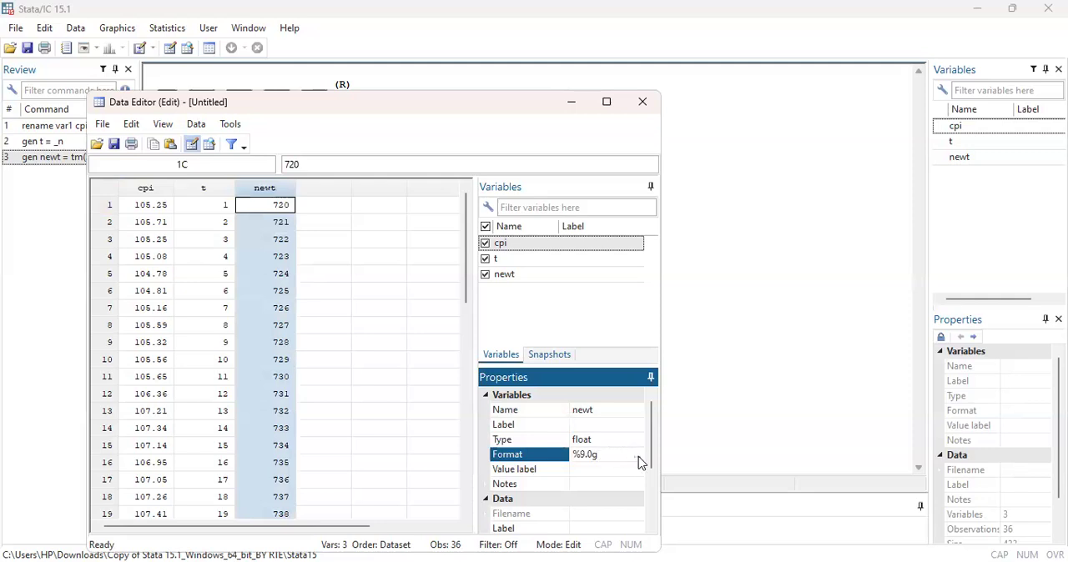
left_click(638, 456)
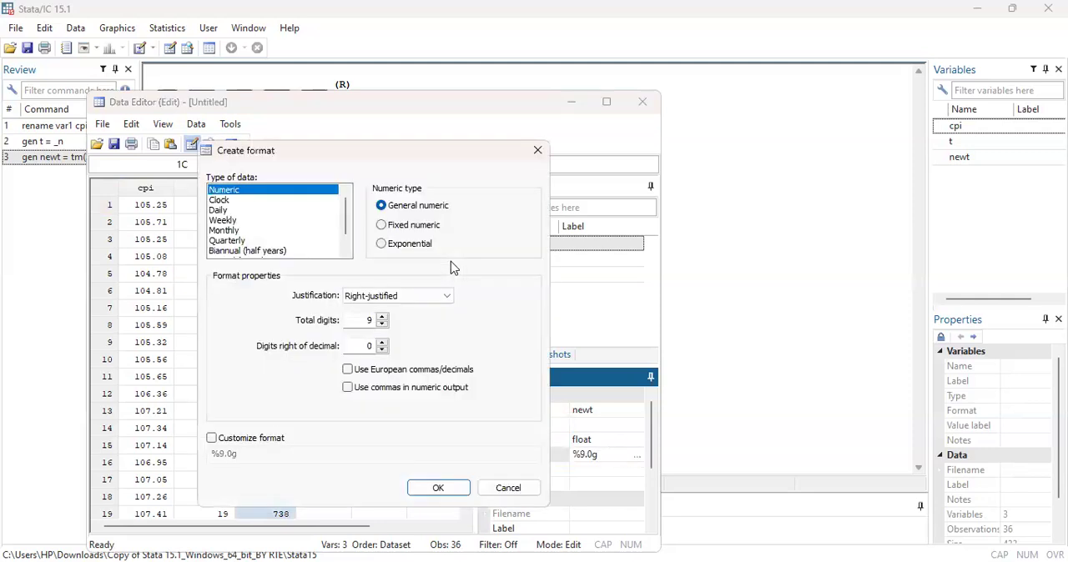
left_click(309, 233)
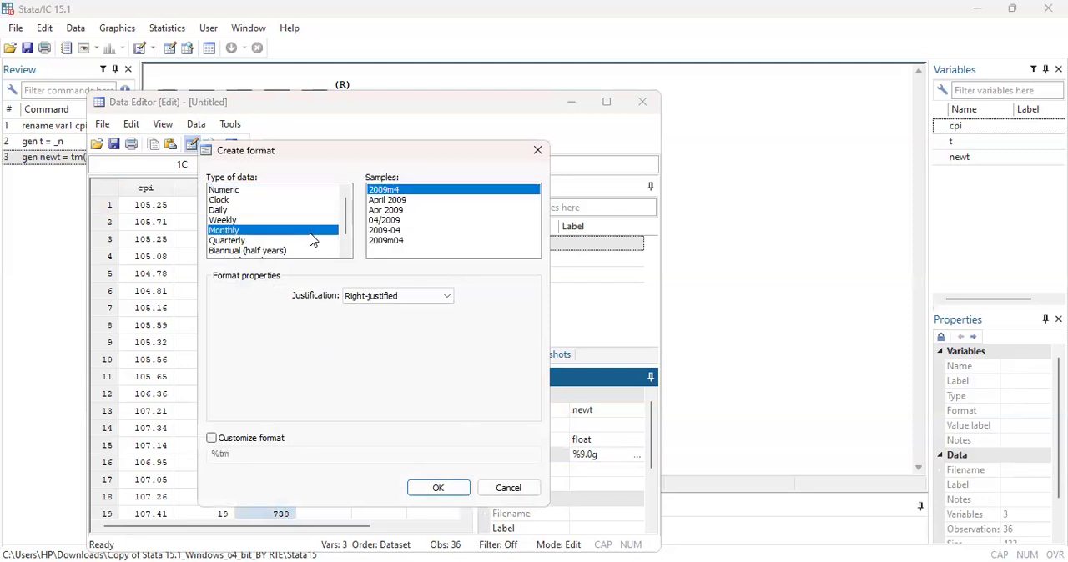
left_click(440, 487)
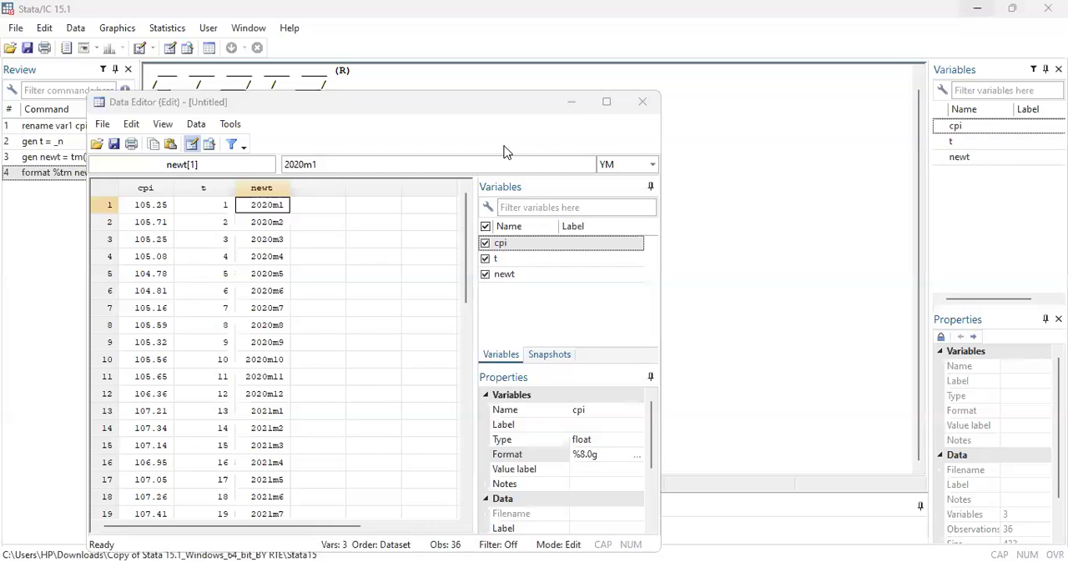
left_click(571, 104)
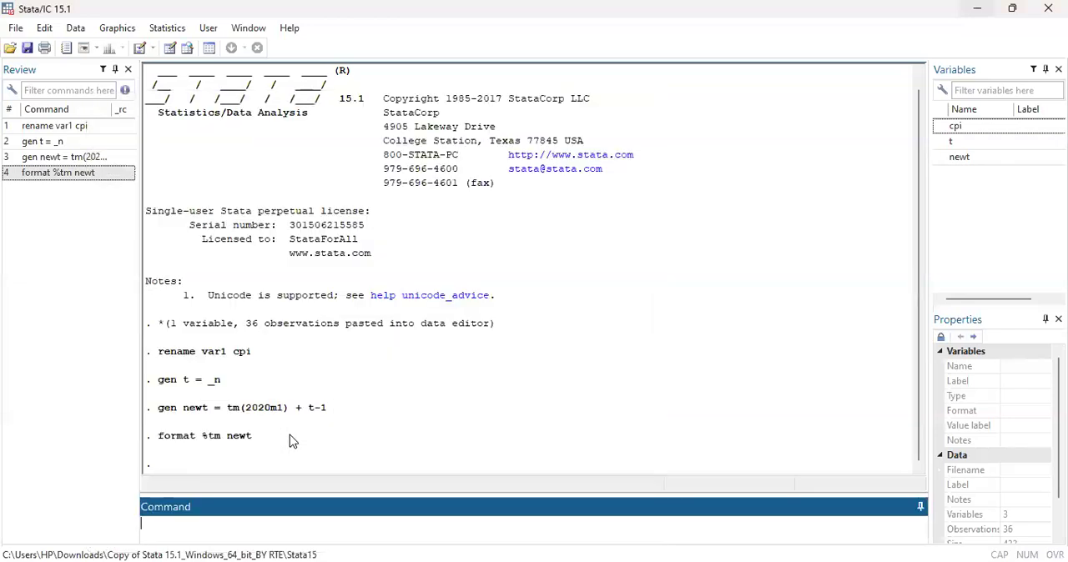
Declare the dataset as a time series on the monthly date with the command tsset newt.
left_click(240, 523)
type("tsset newt")
key("Return")
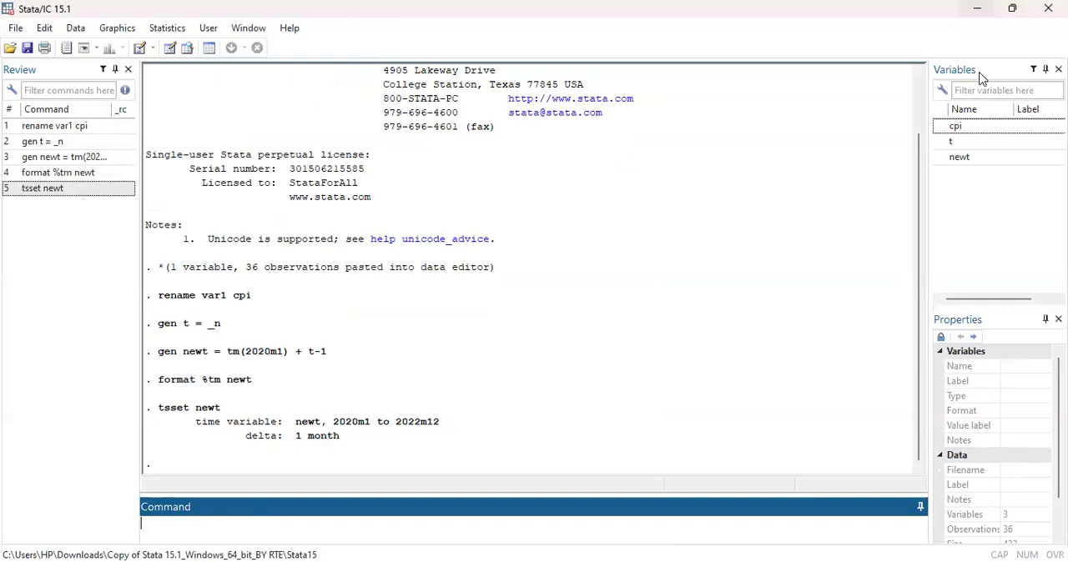
Create a time-series line plot with cpi as the Y variable.
left_click(937, 77)
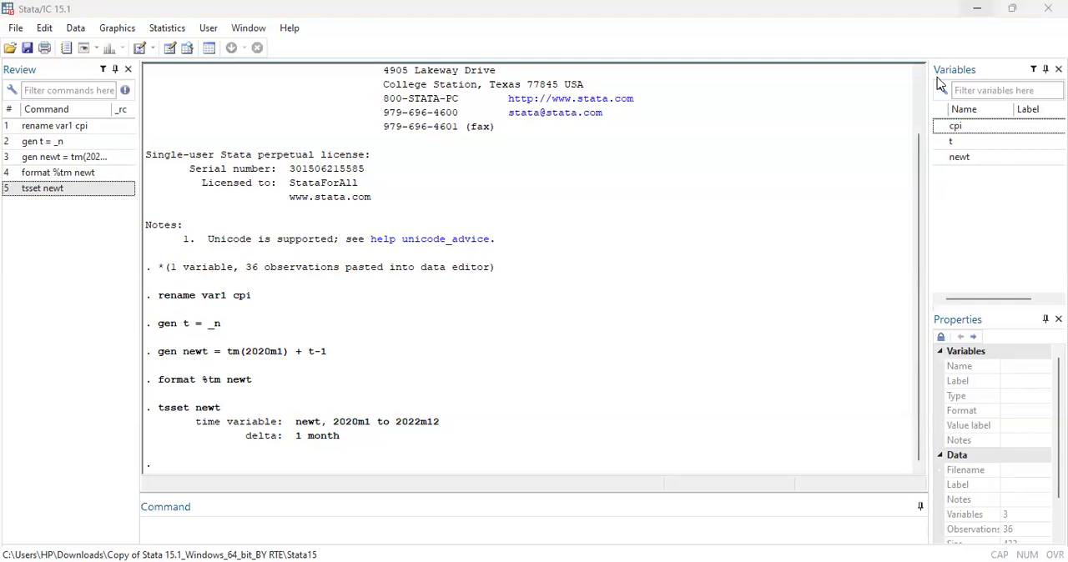
left_click(170, 30)
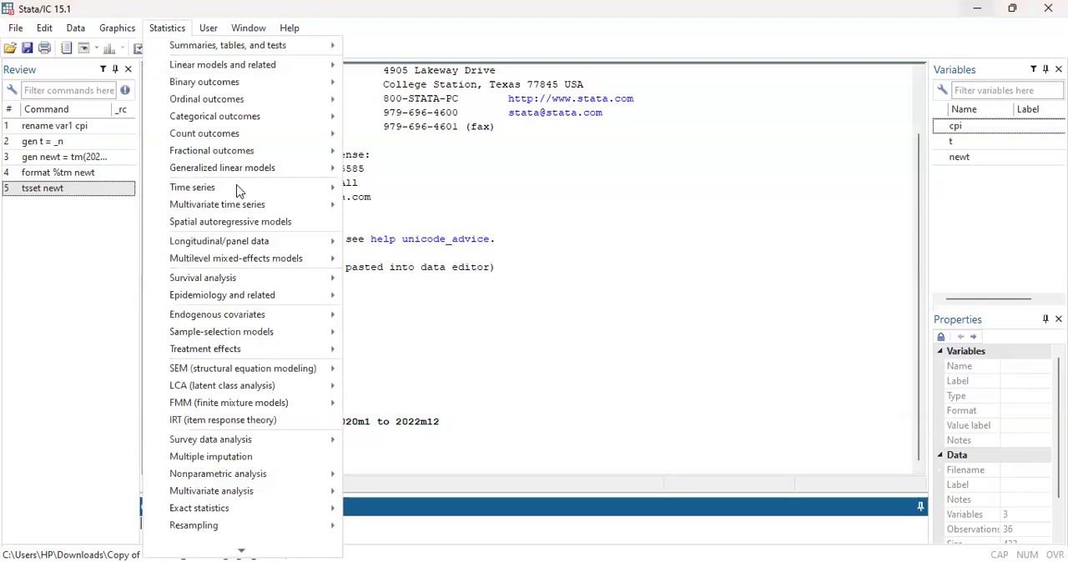
mouse_move(239, 189)
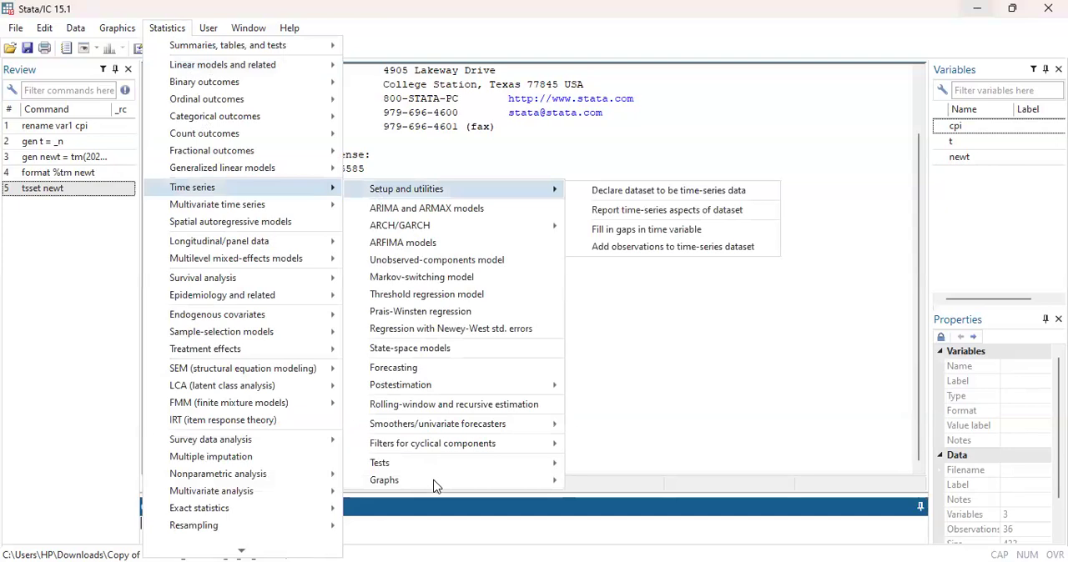
mouse_move(435, 482)
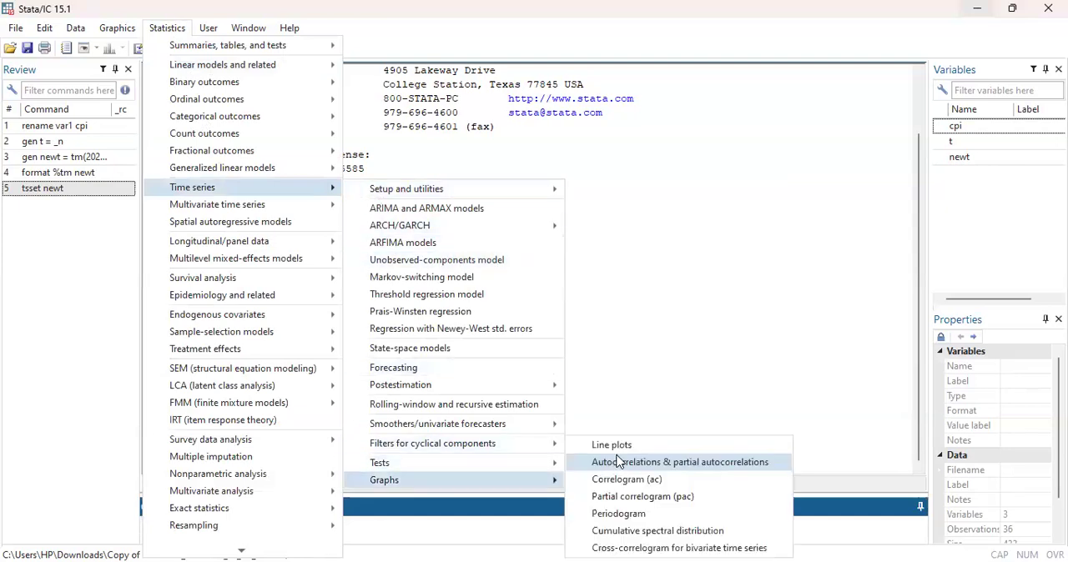
left_click(626, 444)
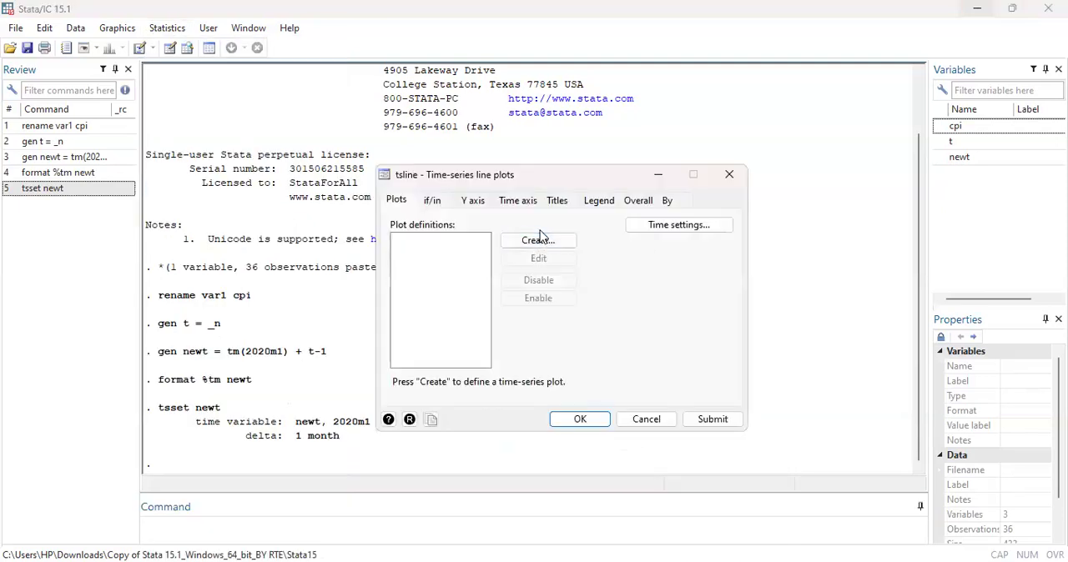
left_click(537, 240)
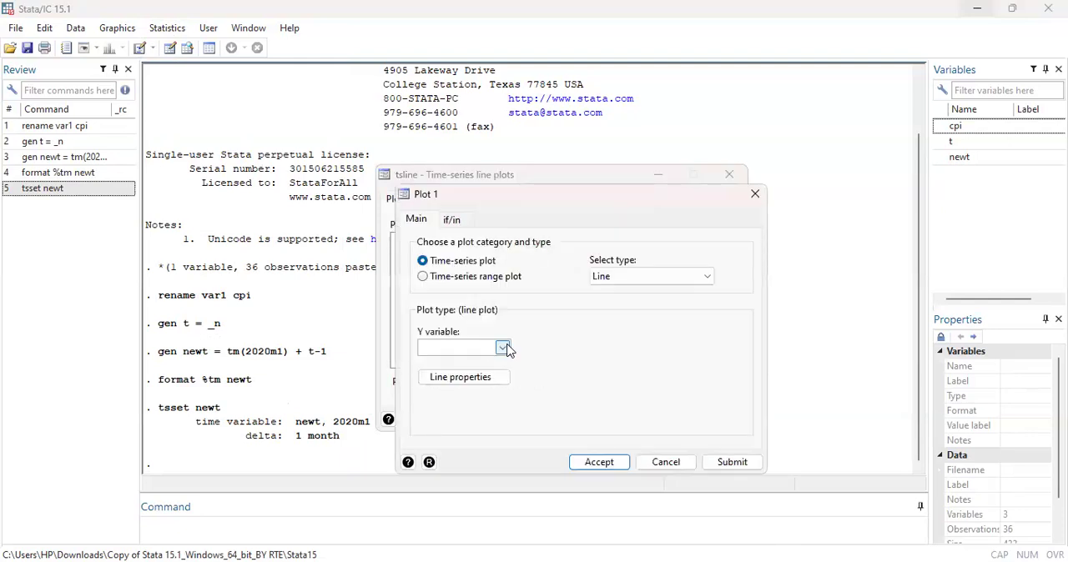
left_click(502, 348)
left_click(492, 360)
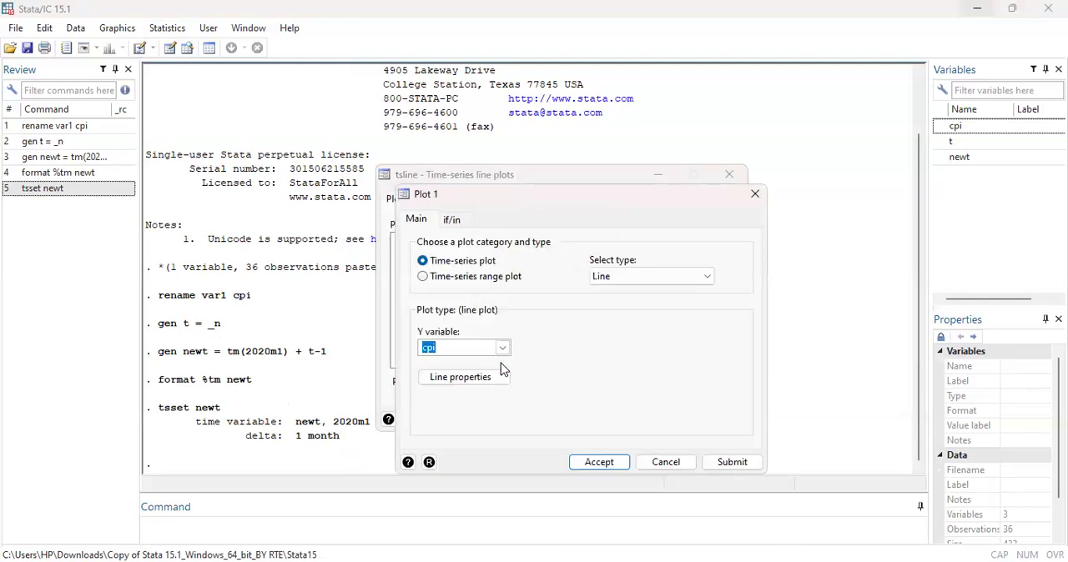
left_click(615, 465)
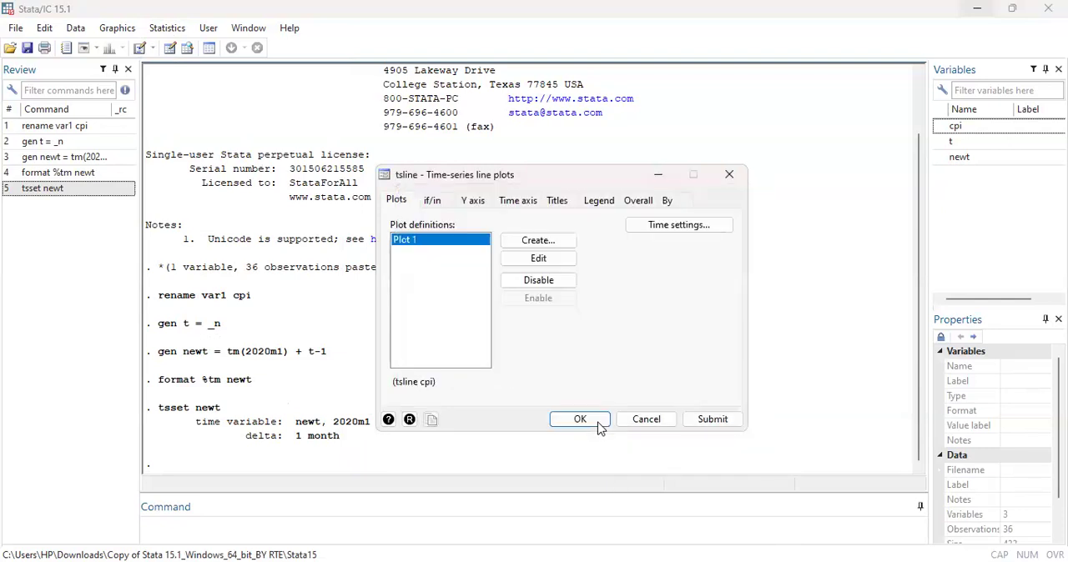
left_click(599, 428)
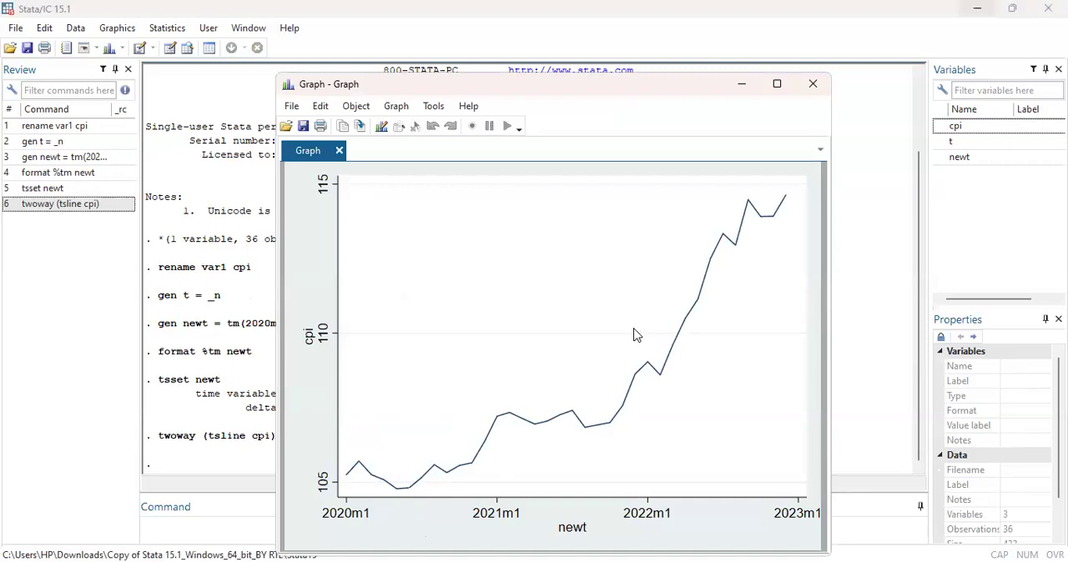
left_click(126, 33)
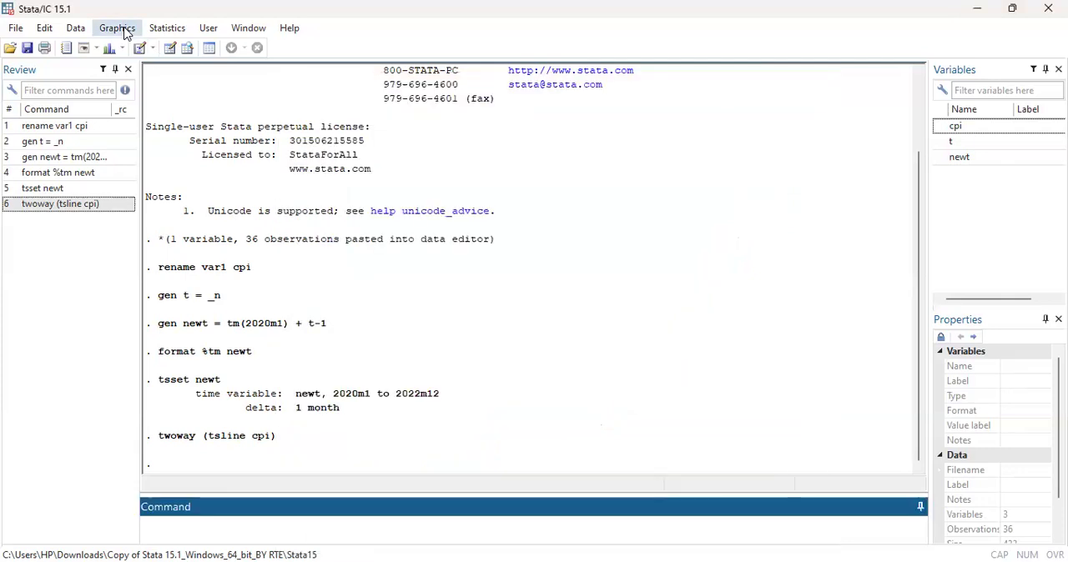
left_click(124, 28)
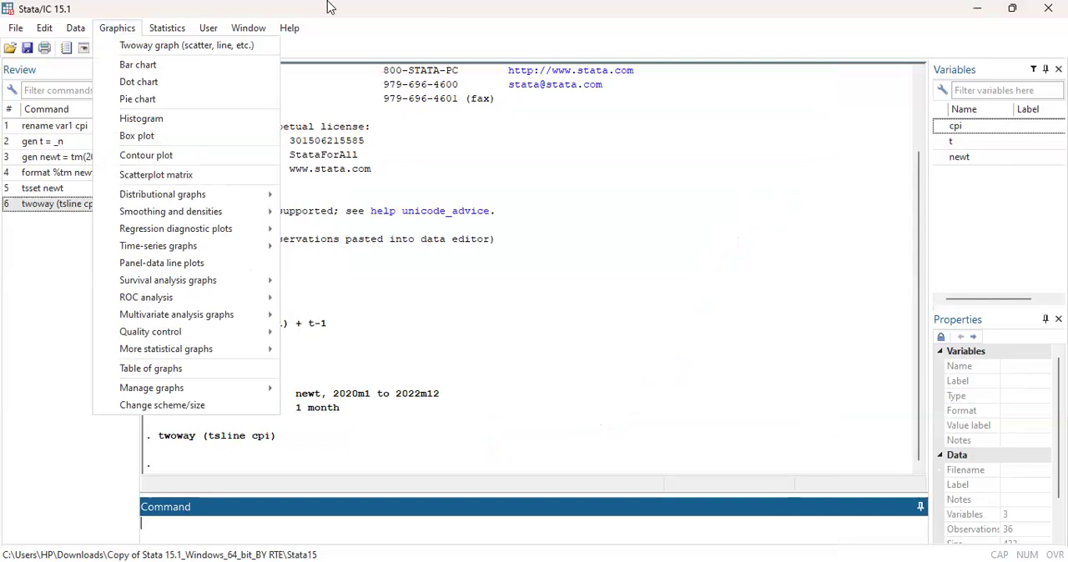
left_click(110, 9)
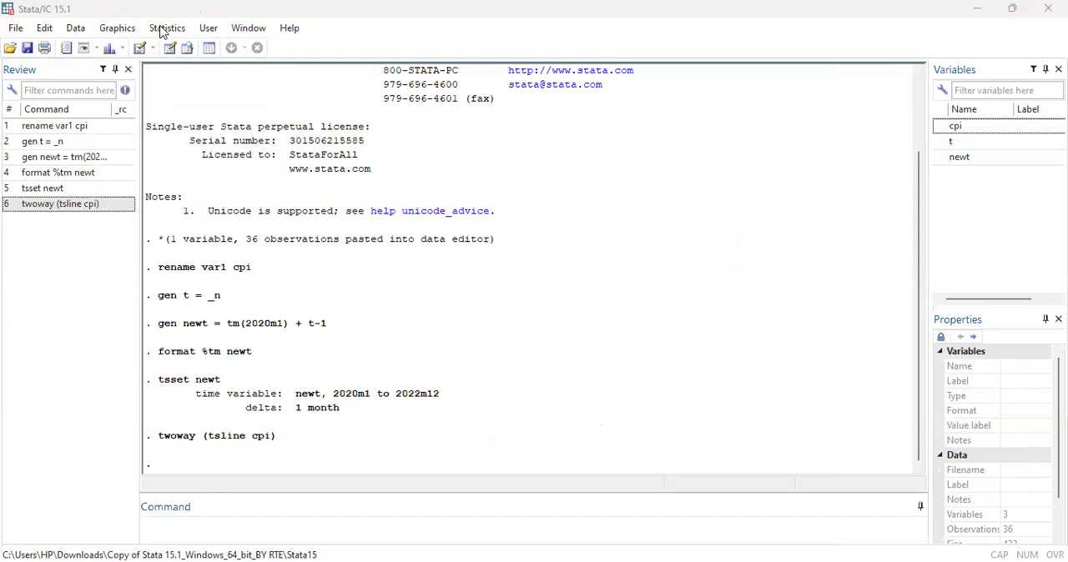
Run an Augmented Dickey-Fuller unit-root test on cpi with 0 lagged differences.
left_click(165, 29)
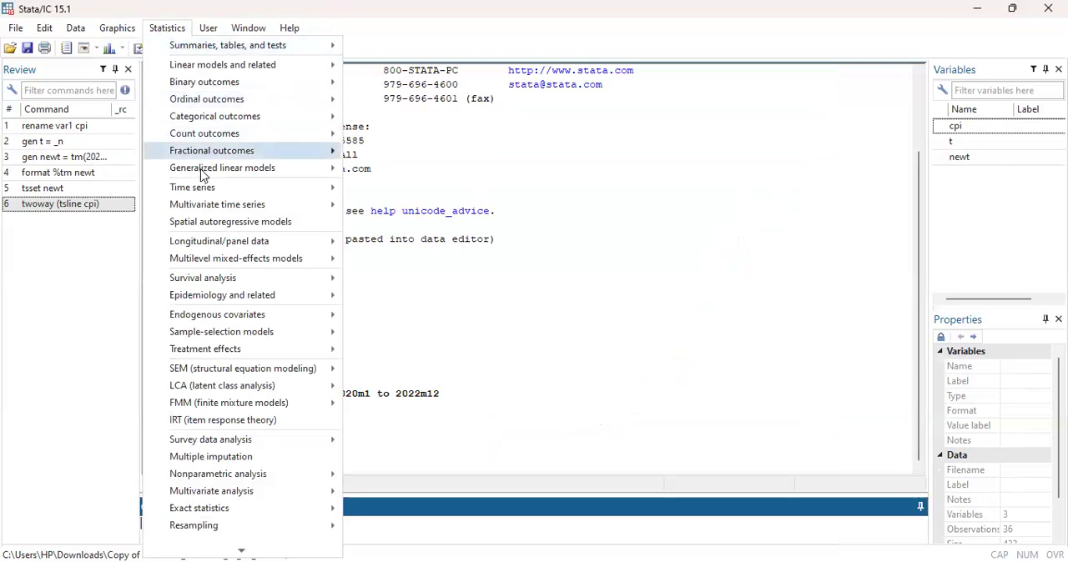
mouse_move(211, 190)
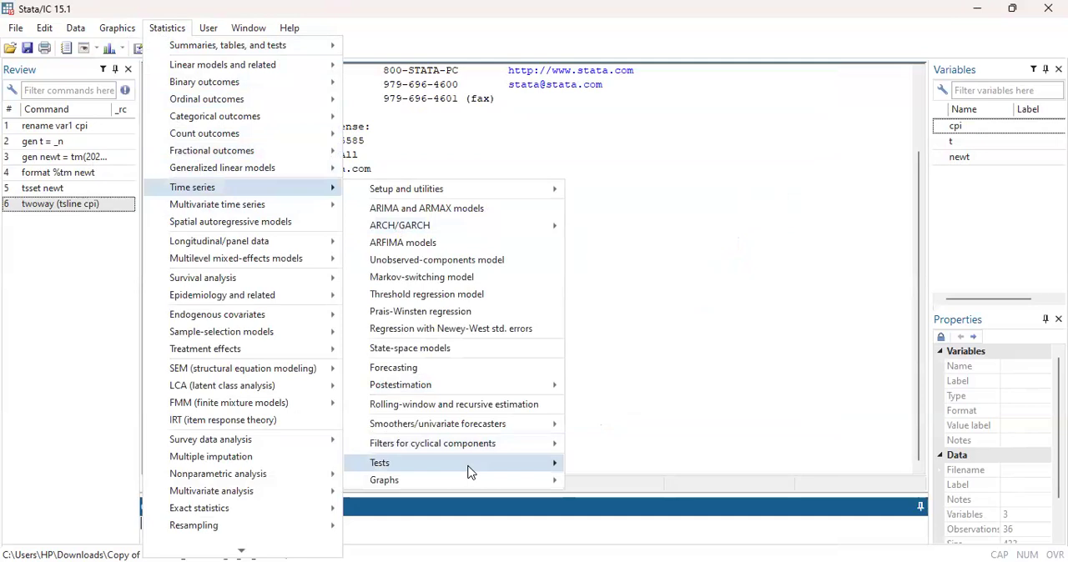
mouse_move(469, 467)
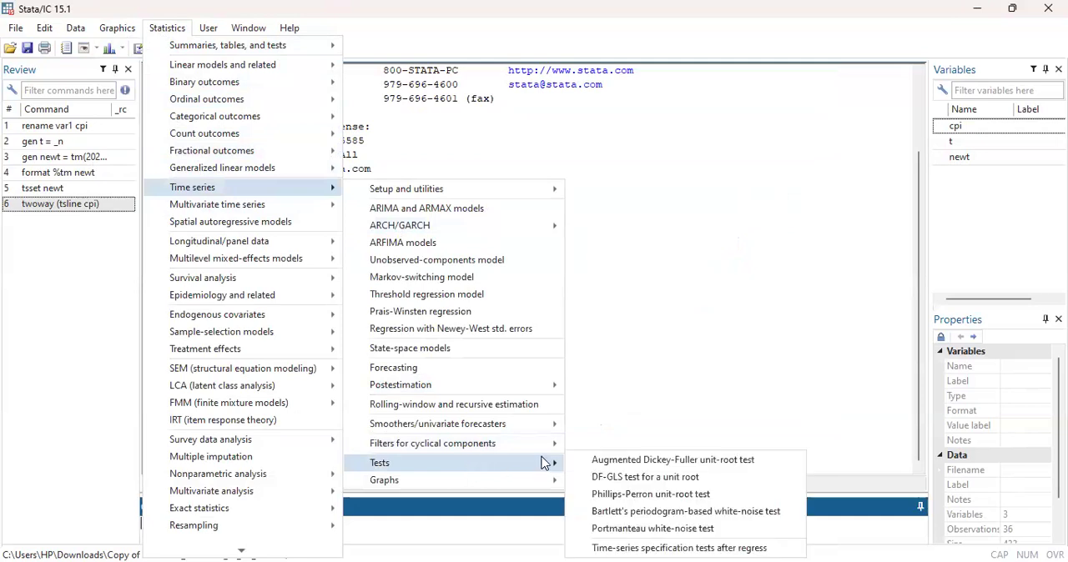
left_click(593, 462)
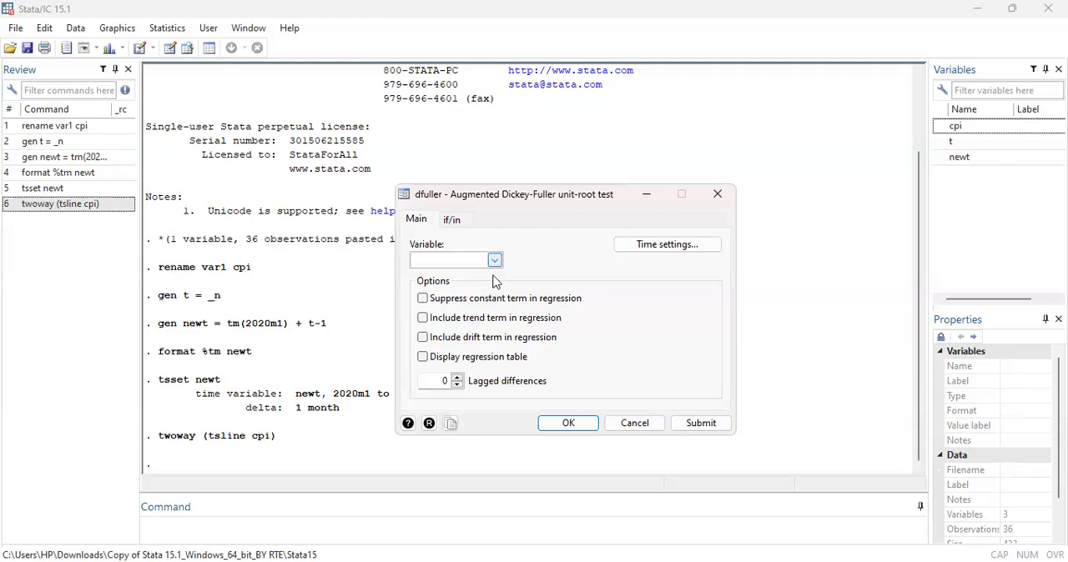
left_click(495, 261)
left_click(493, 276)
left_click(588, 433)
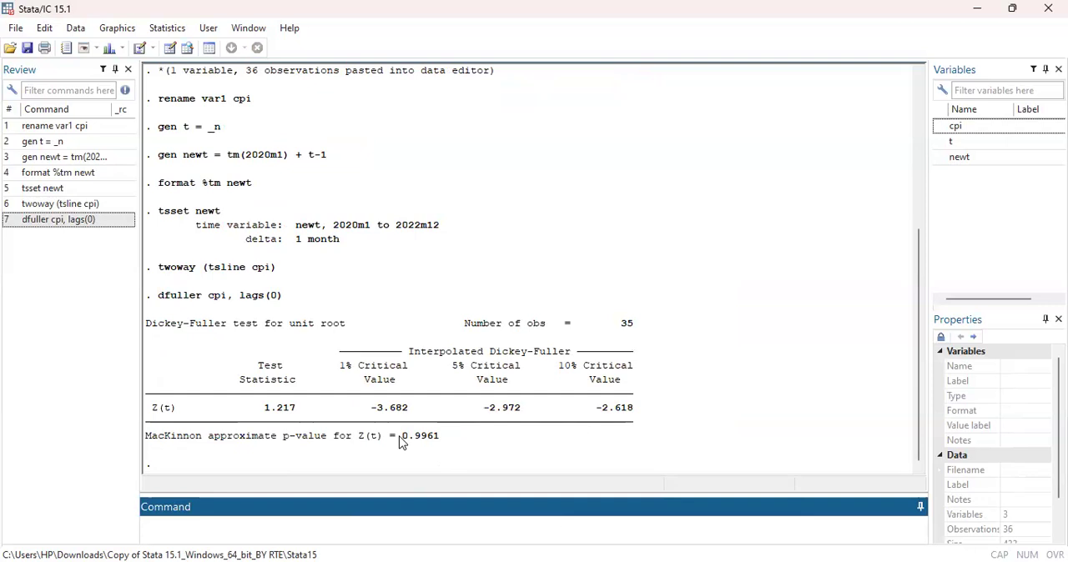
Run the Dickey-Fuller unit-root test on the first difference of cpi with dfuller D.cpi, lags(0).
left_click(999, 9)
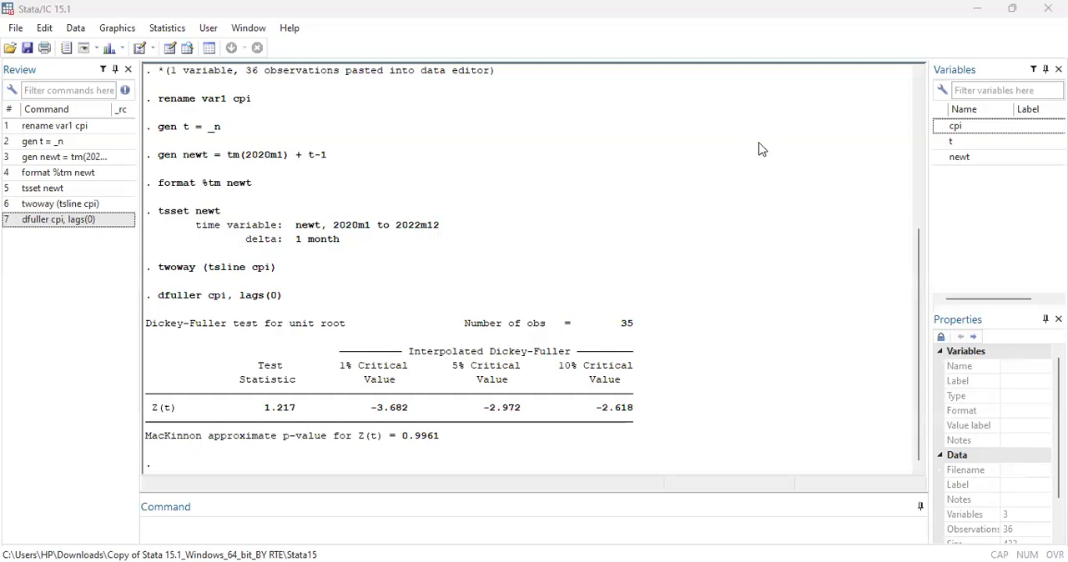
left_click(72, 221)
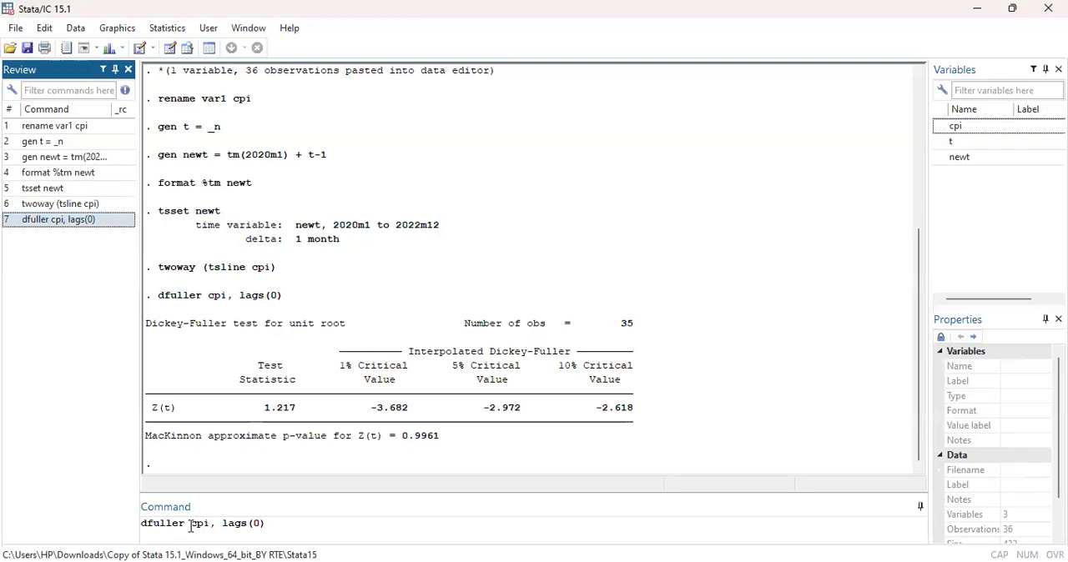
left_click(191, 524)
type("D.")
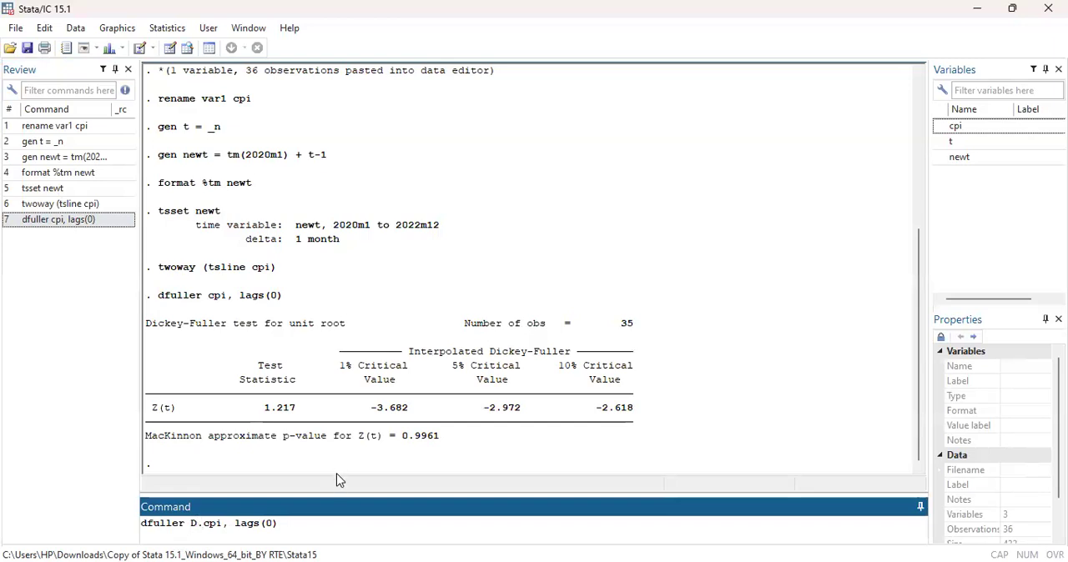
key("Return")
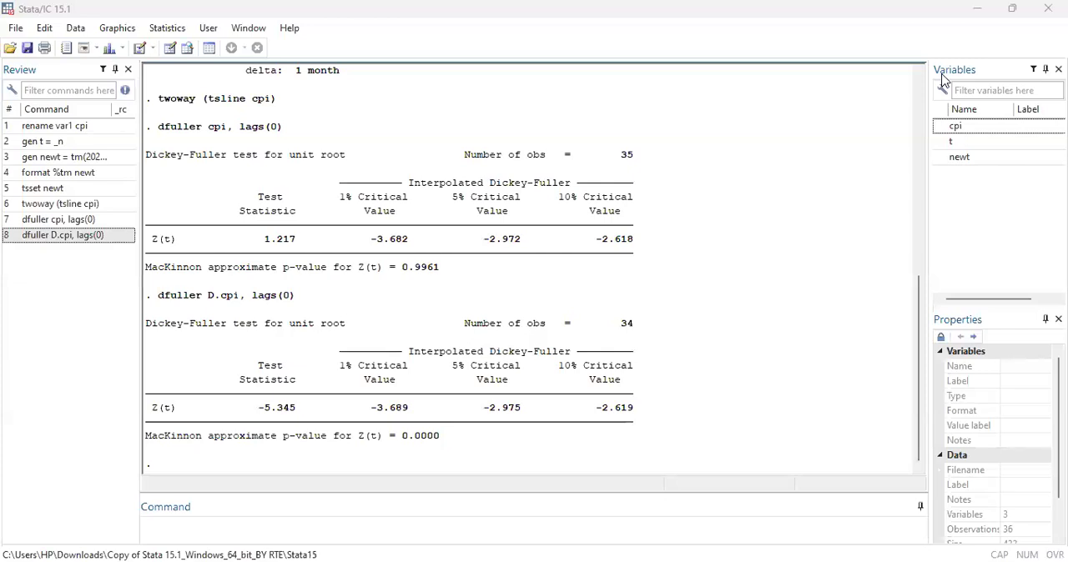
Plot the autocorrelations of first-differenced cpi with ac D.cpi, and minimize the graph after viewing it.
left_click(281, 523)
type("ac")
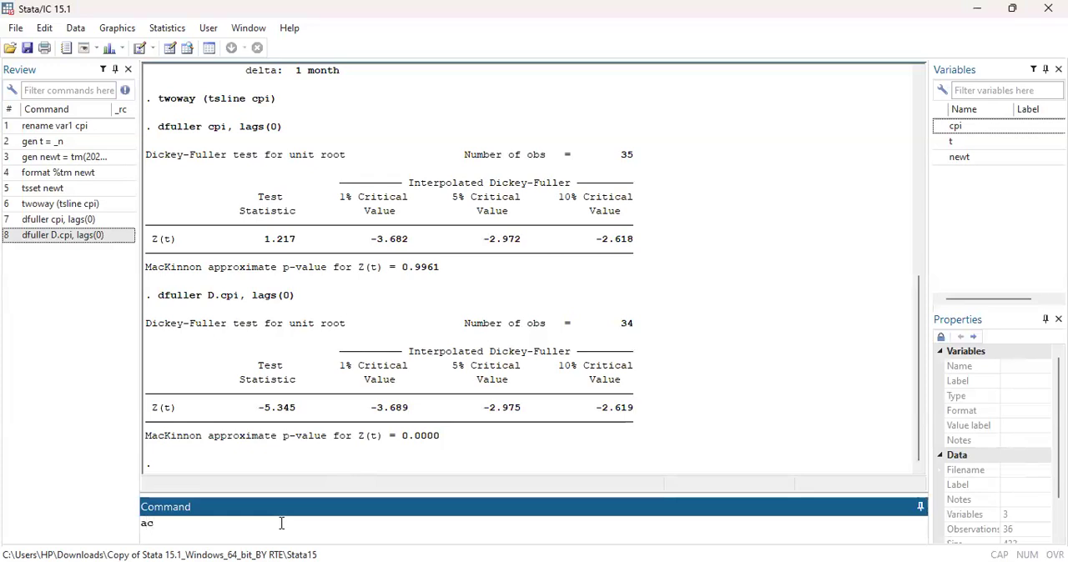
type("D.c[p")
key("BackSpace")
key("BackSpace")
type("pi")
key("Return")
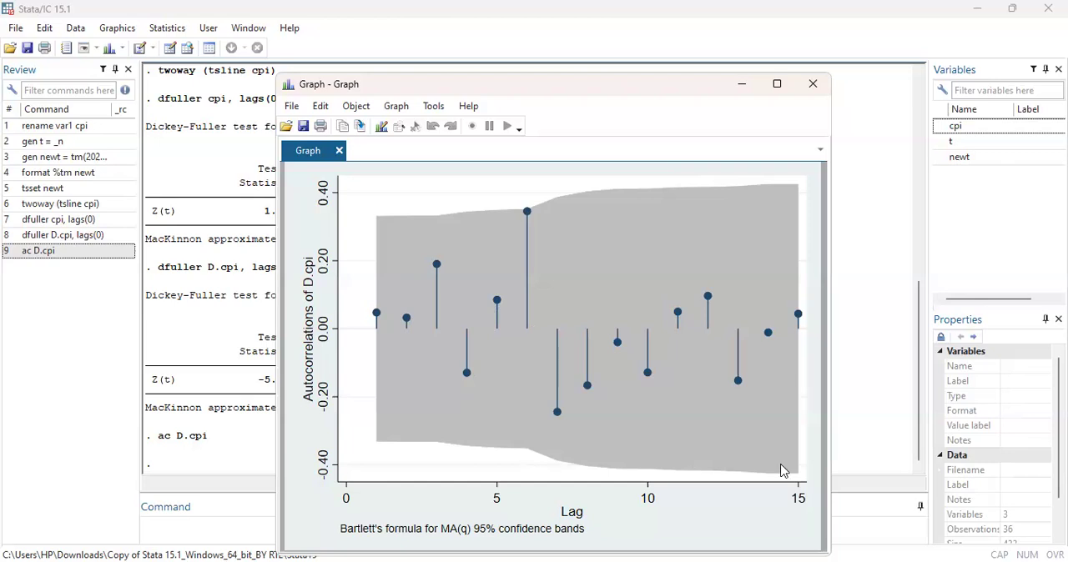
left_click(743, 86)
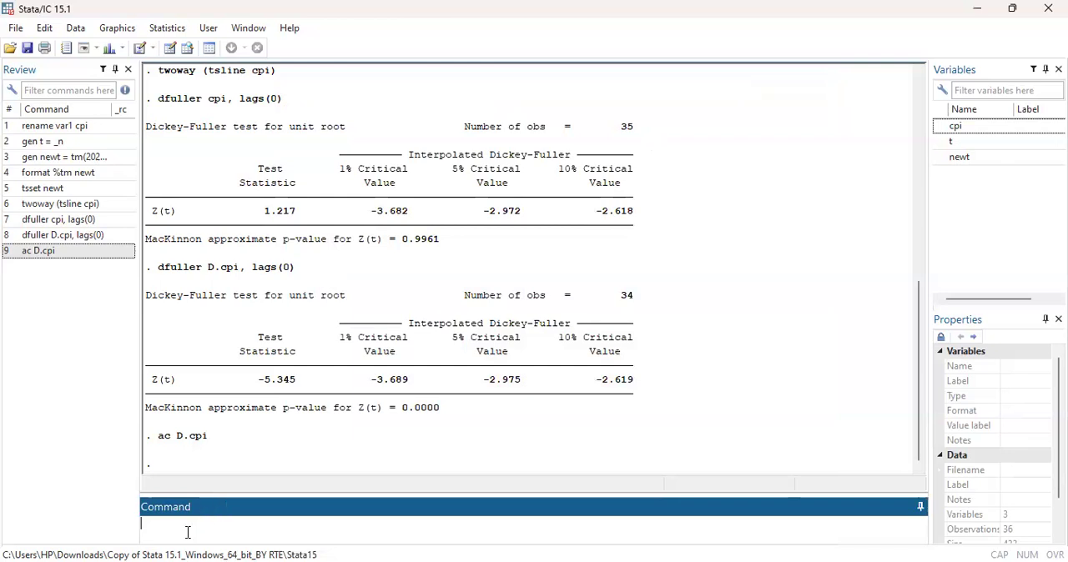
Plot the partial autocorrelations of first-differenced cpi with pac D.cpi, and close the graph after viewing it.
type("pac D.cpi")
key("Return")
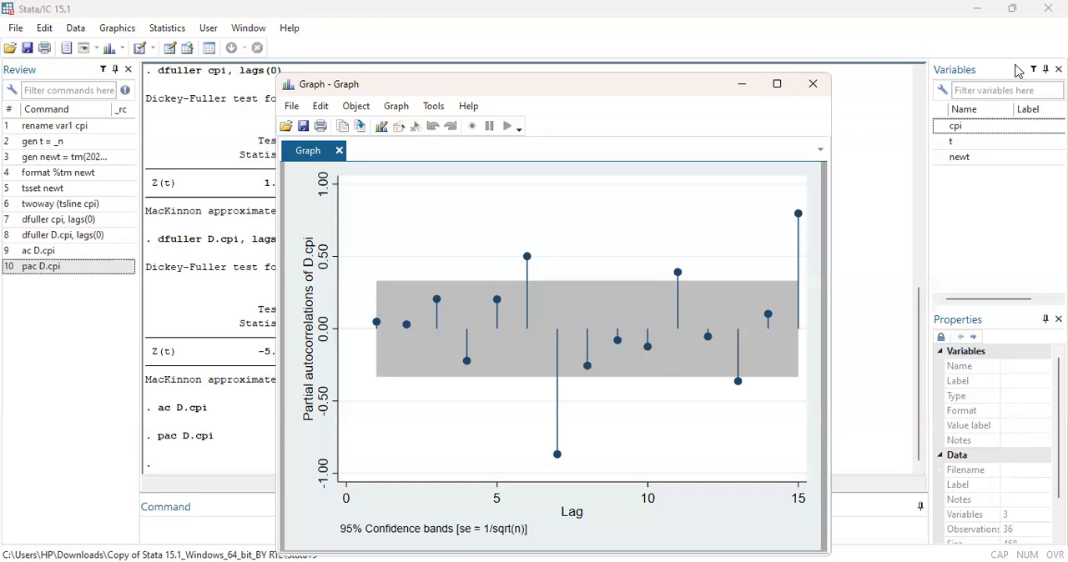
left_click(813, 84)
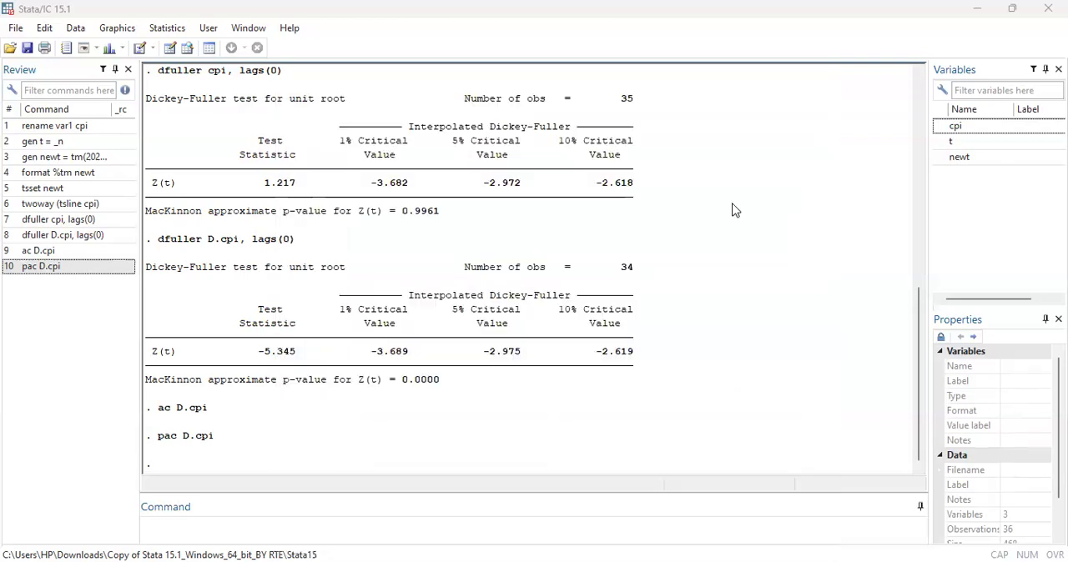
Fit an ARIMA(0,1,7) model to cpi with the nolog option.
left_click(169, 523)
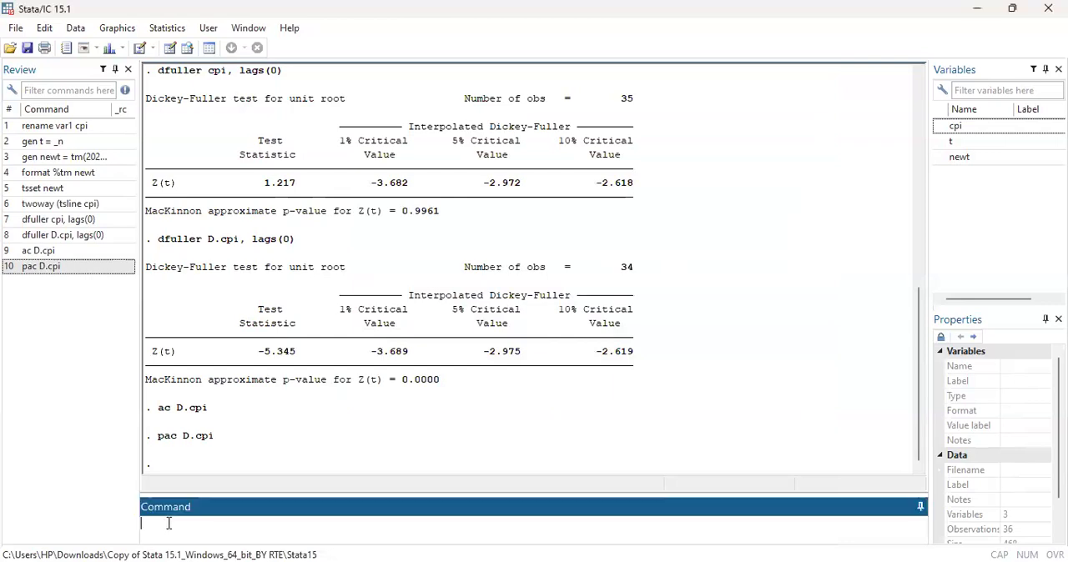
type("arima cpi, arima(0,1")
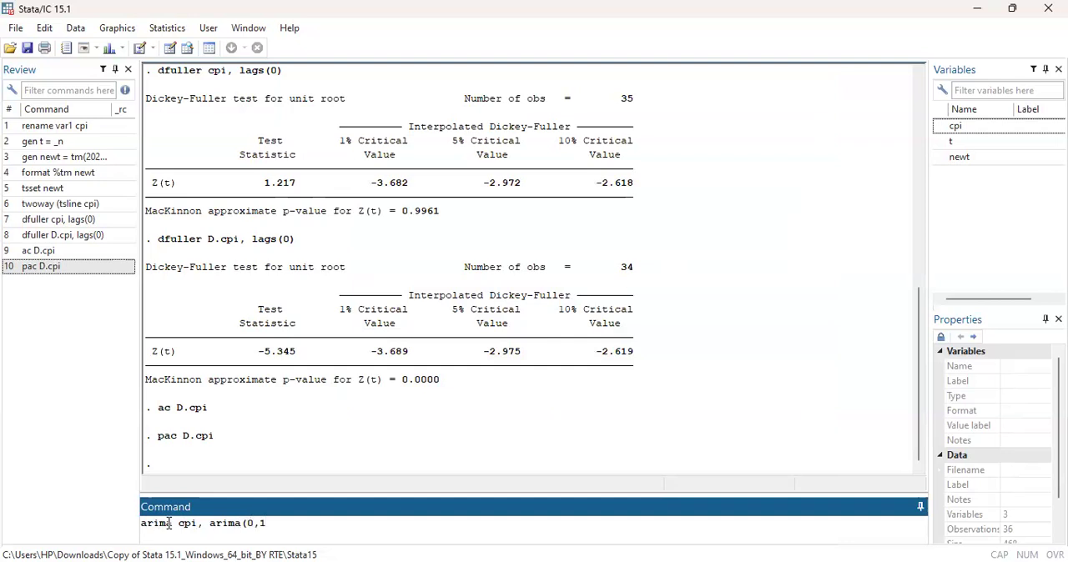
type(",7")
type("mol")
key("BackSpace")
key("BackSpace")
key("BackSpace")
type("no")
key("Return")
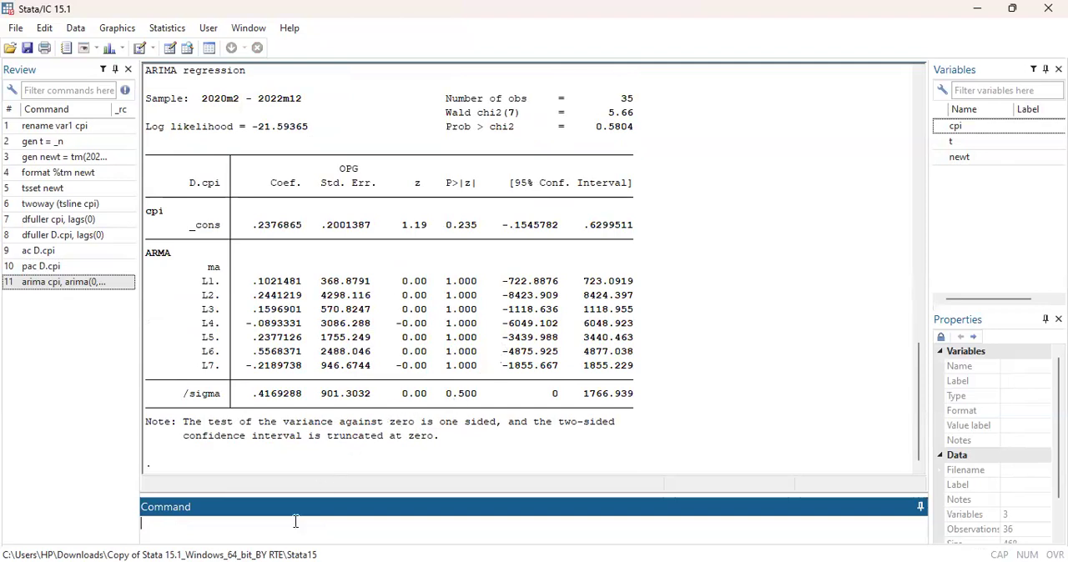
Compute the AIC and BIC of the ARIMA(0,1,7) model with estat ic and review them alongside the regression output.
type("estat")
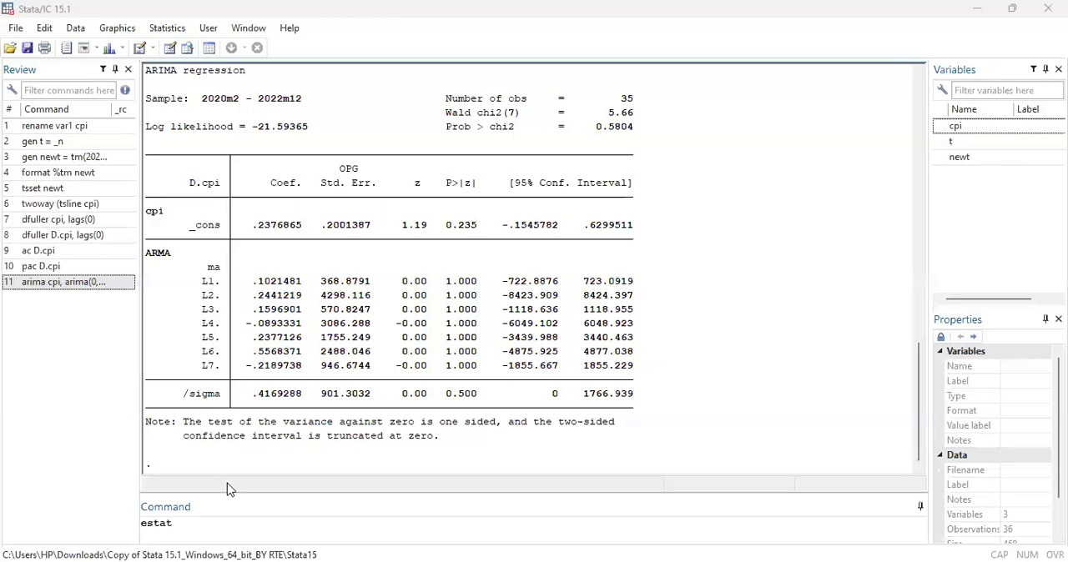
left_click(200, 534)
type("ic")
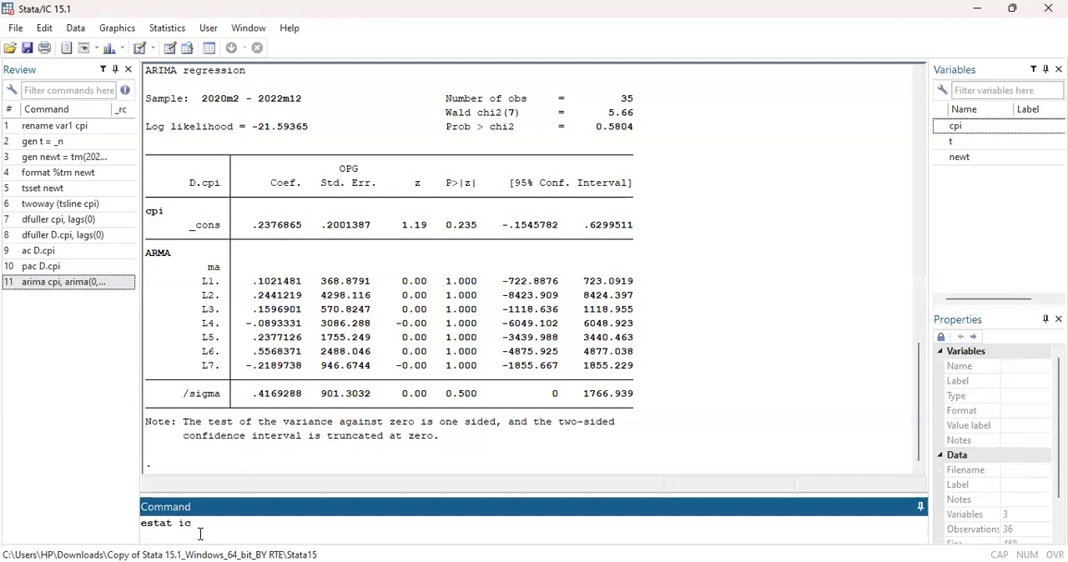
key("Return")
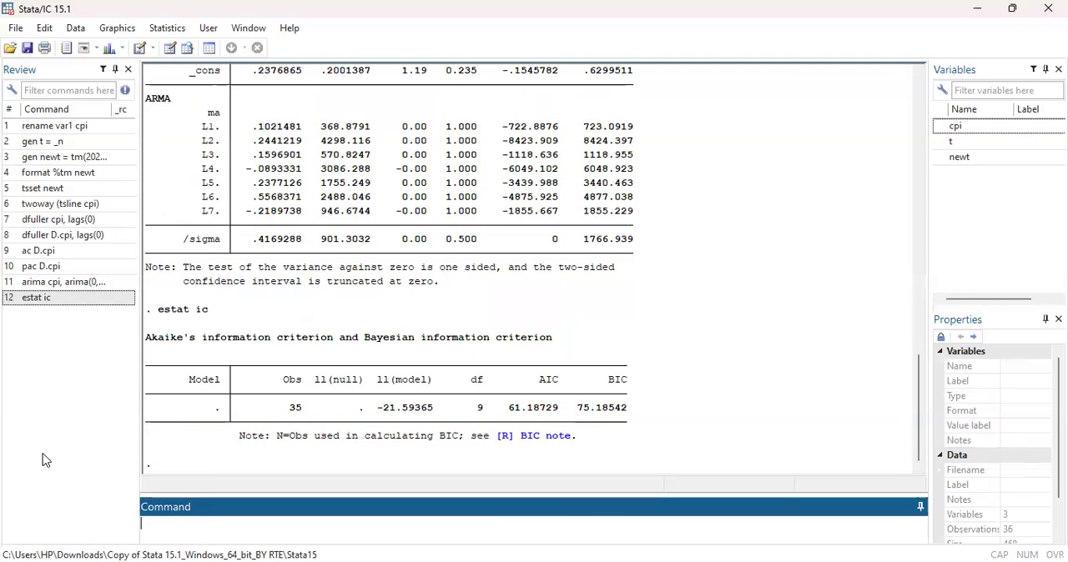
scroll(560, 334, "up", 1)
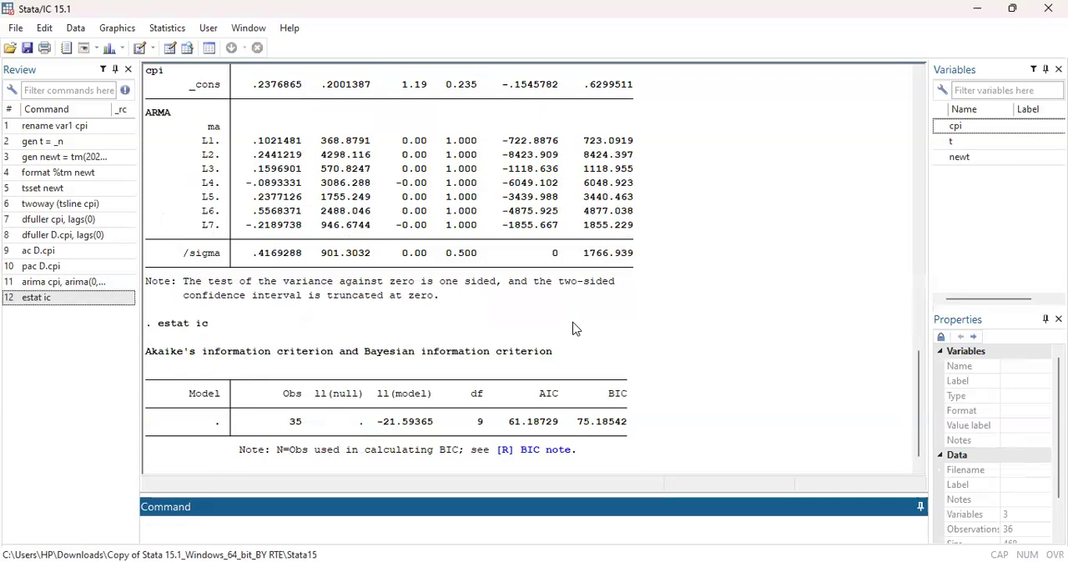
scroll(920, 359, "up", 2)
left_click_drag(920, 358, 935, 410)
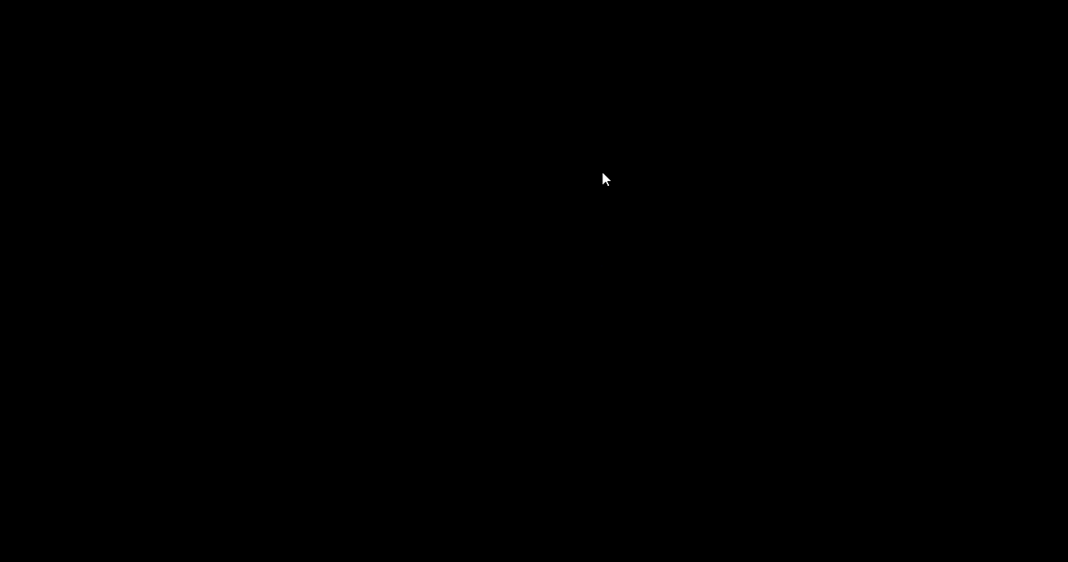
left_click_drag(919, 371, 919, 345)
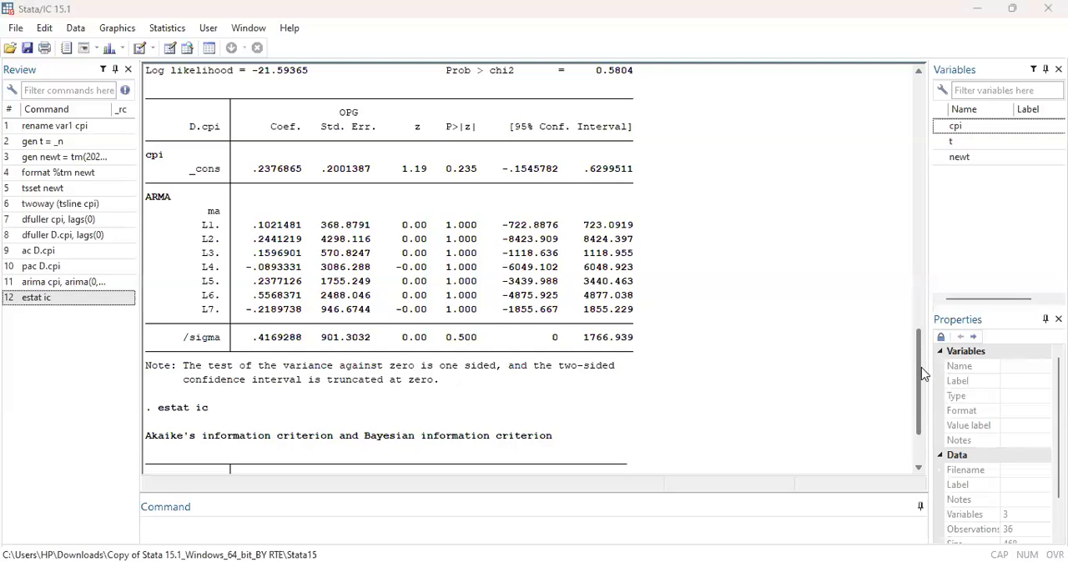
left_click_drag(920, 374, 928, 401)
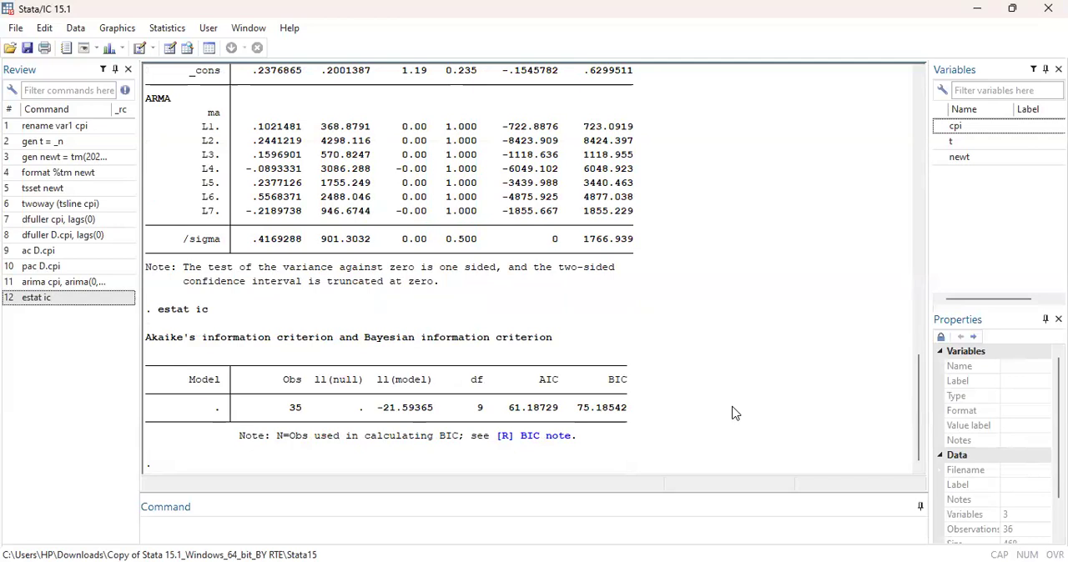
Fit an ARIMA(2,1,1) model with the command arima cpi, arima(2,1,1) nolog.
left_click(388, 516)
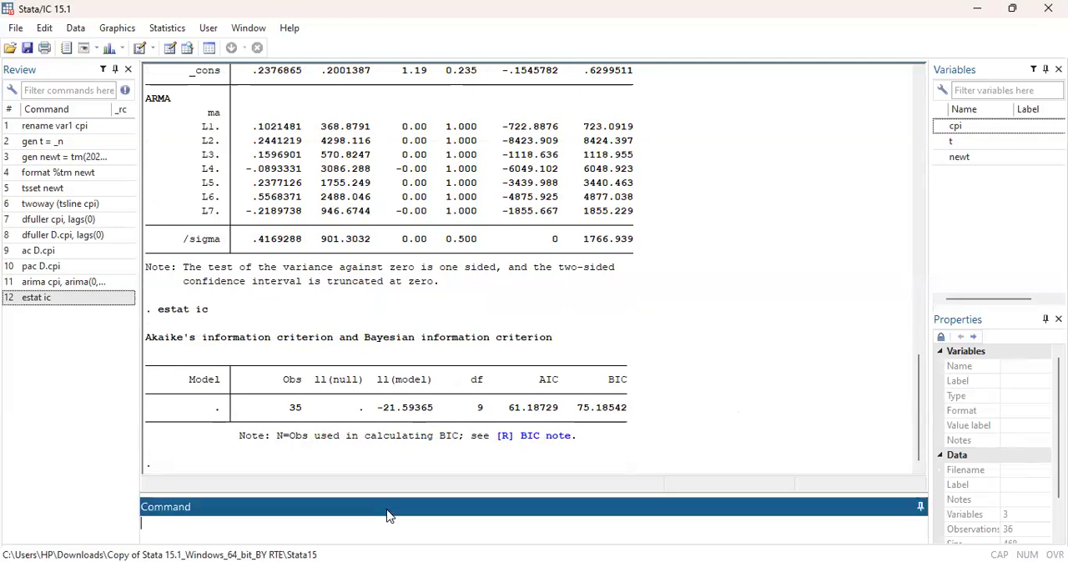
type("arima cpi, arima")
key("BackSpace")
type("(2")
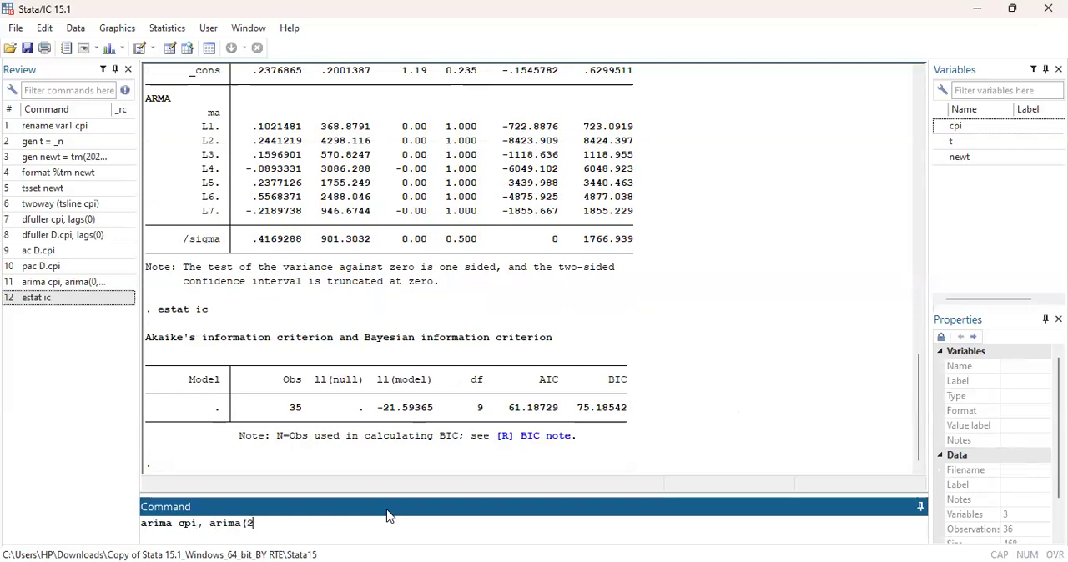
type(",1,1)n")
key("BackSpace")
type("nolog")
key("Return")
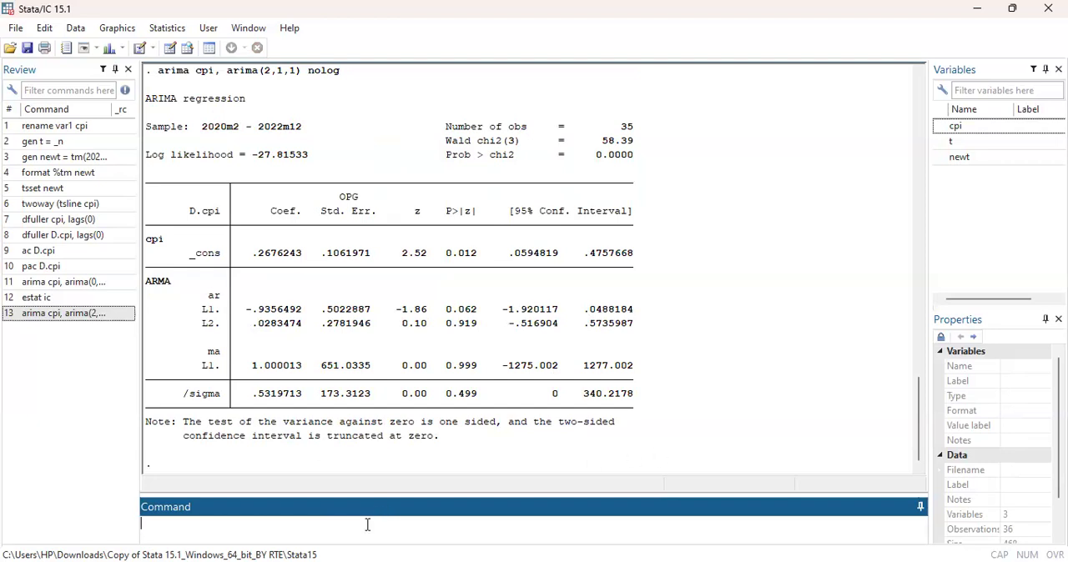
Compute the AIC and BIC of the ARIMA(2,1,1) model with estat ic.
type("estat ic")
key("Return")
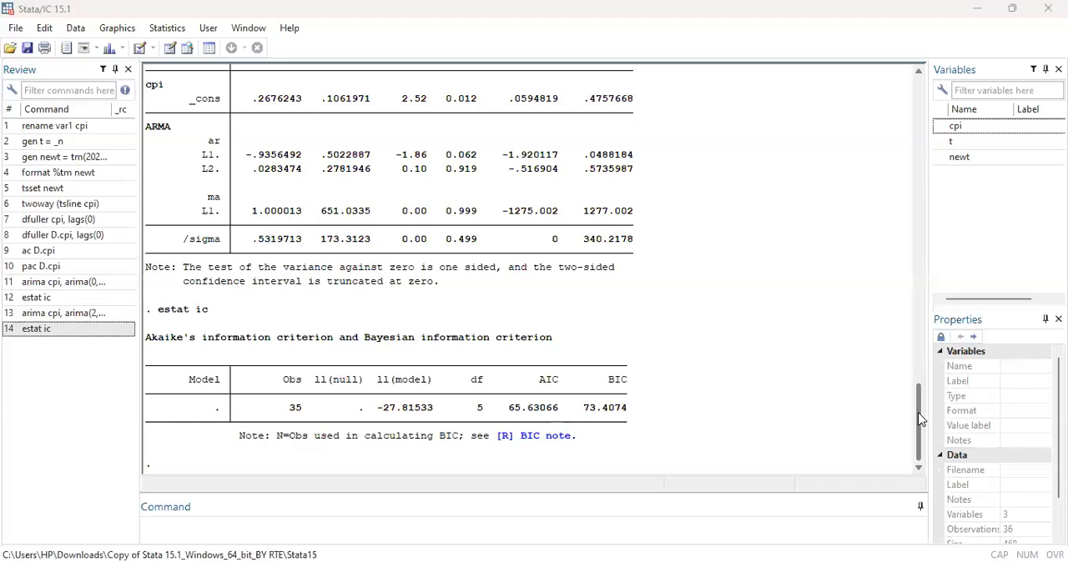
left_click_drag(920, 419, 789, 453)
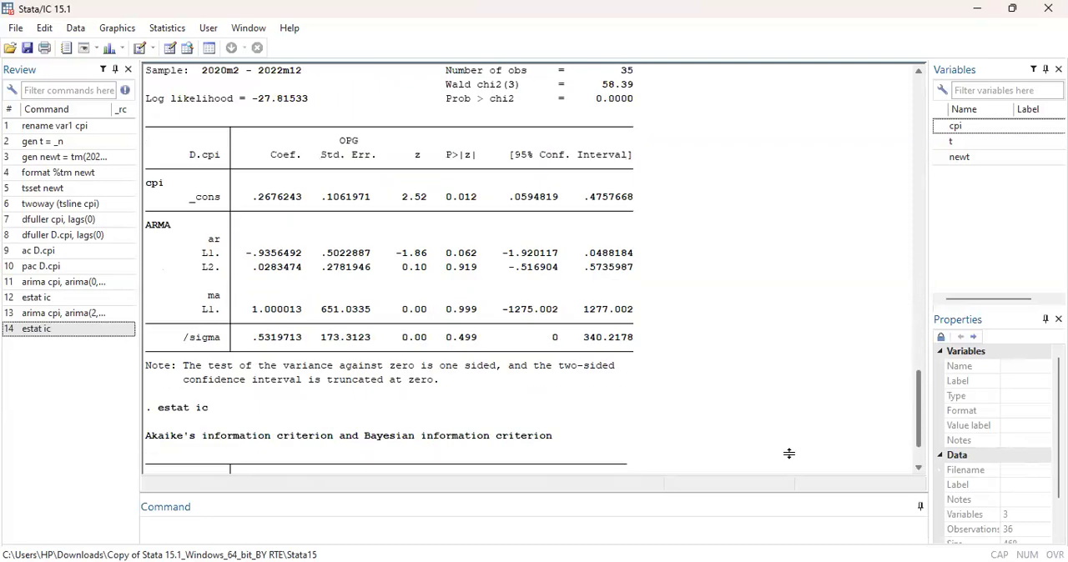
Fit an ARIMA(2,1,0) model with the command arima cpi, arima(2,1,0) nolog.
left_click(290, 527)
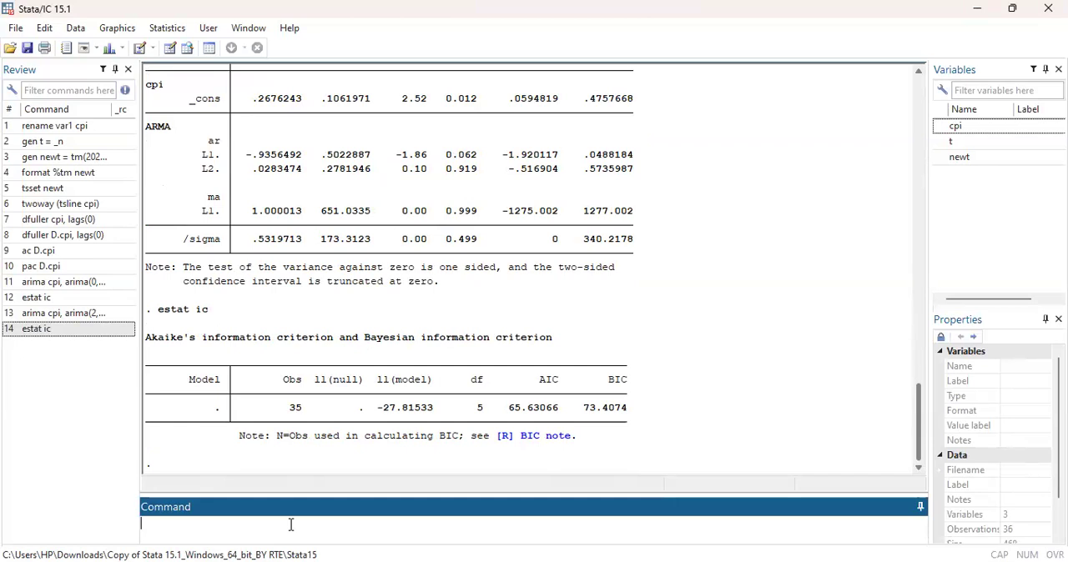
type("arima cpi, arima(2,")
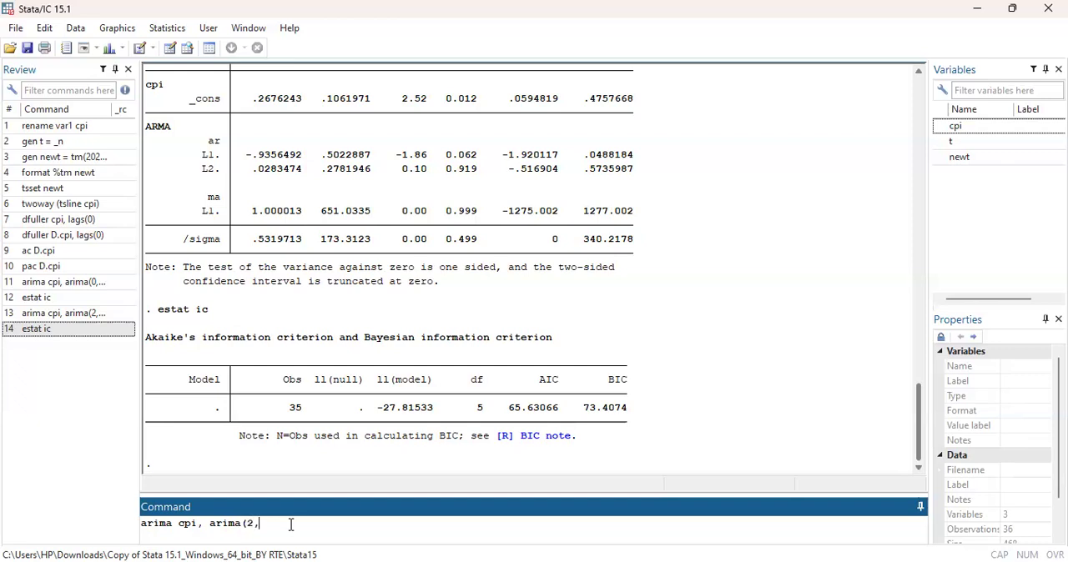
type("1,0) nolog")
key("Return")
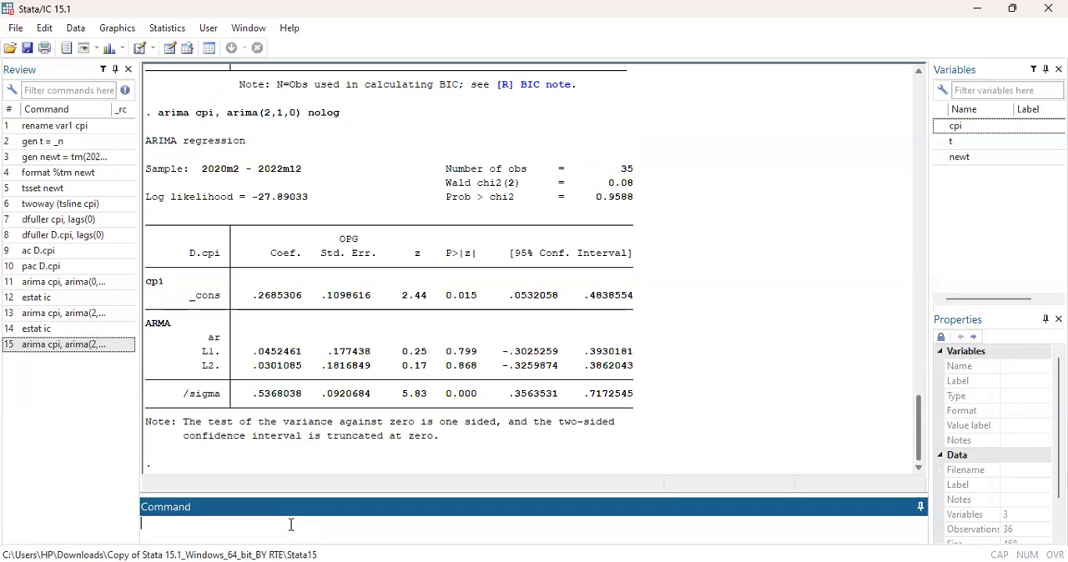
Compute the AIC and BIC of the ARIMA(2,1,0) model with estat ic and compare them with the two earlier models.
type("estat ic")
key("Return")
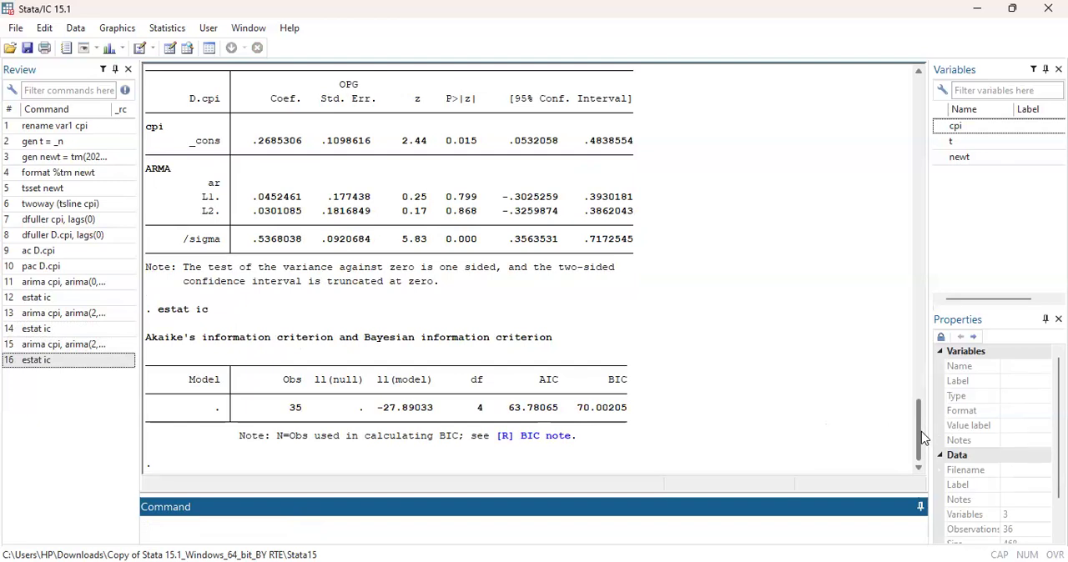
scroll(922, 430, "up", 2)
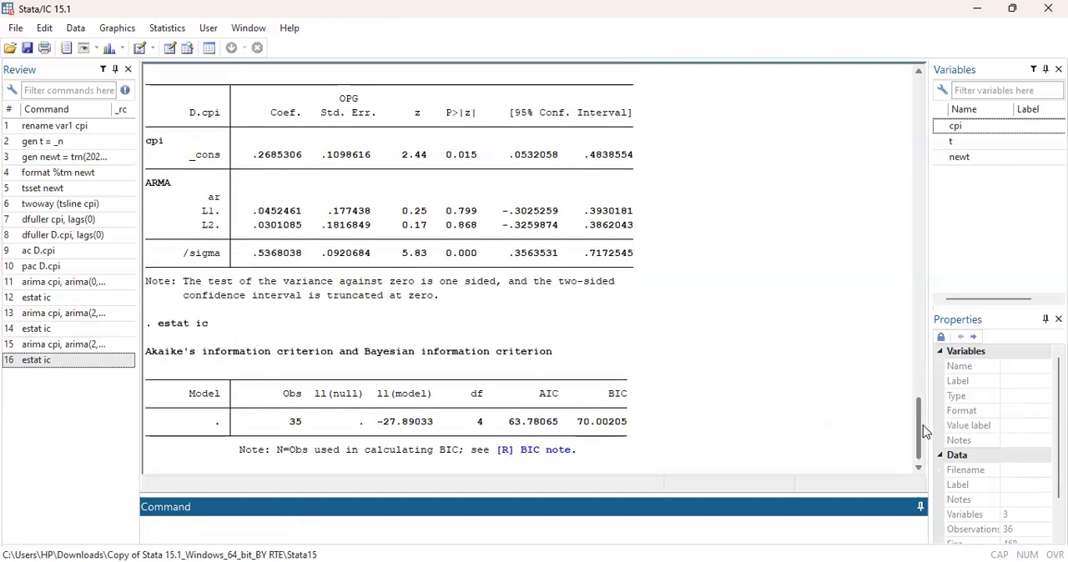
scroll(912, 374, "up", 10)
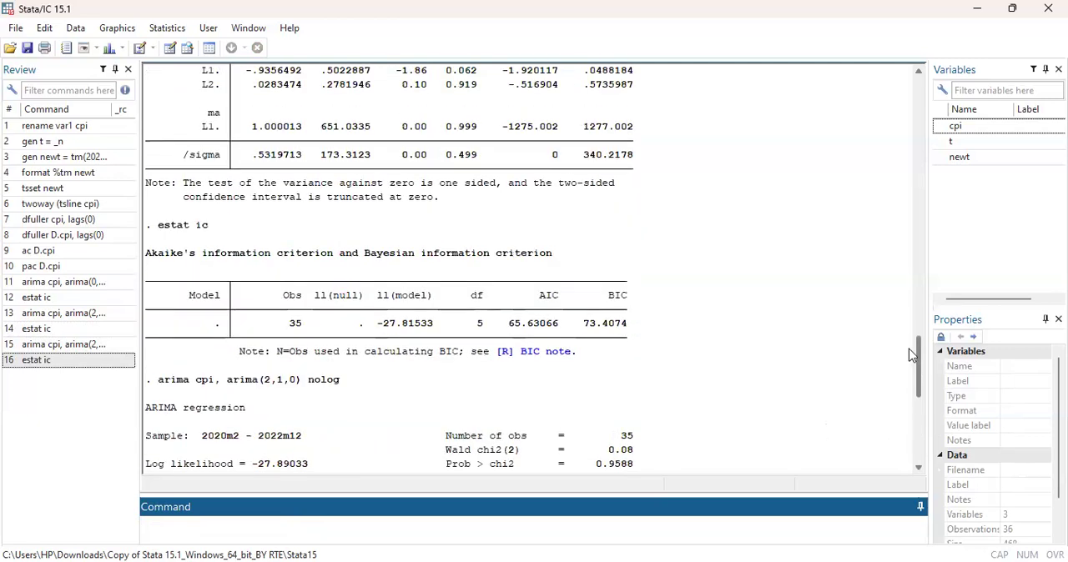
scroll(909, 328, "up", 9)
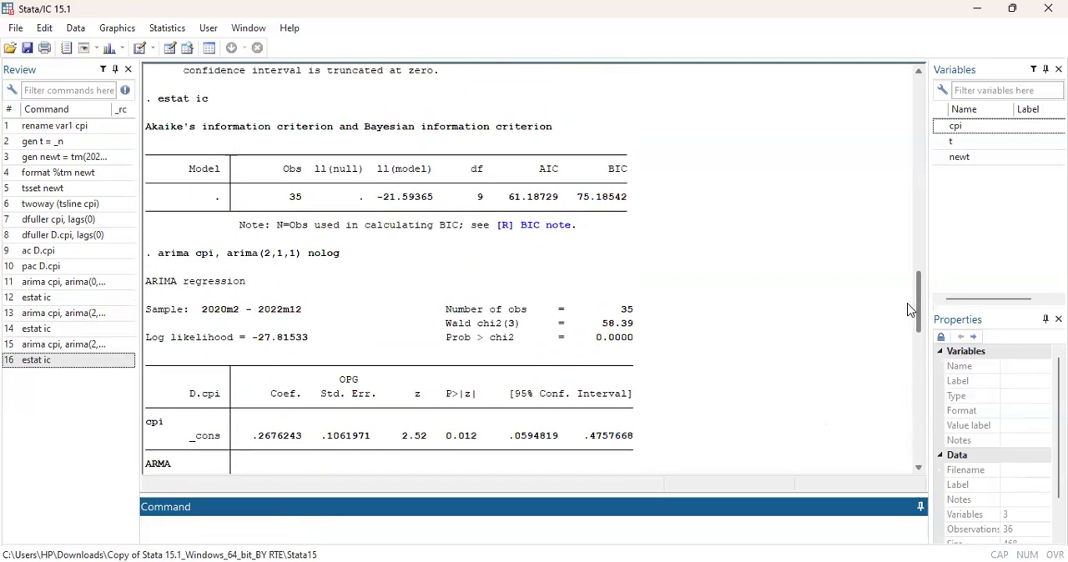
left_click(909, 311)
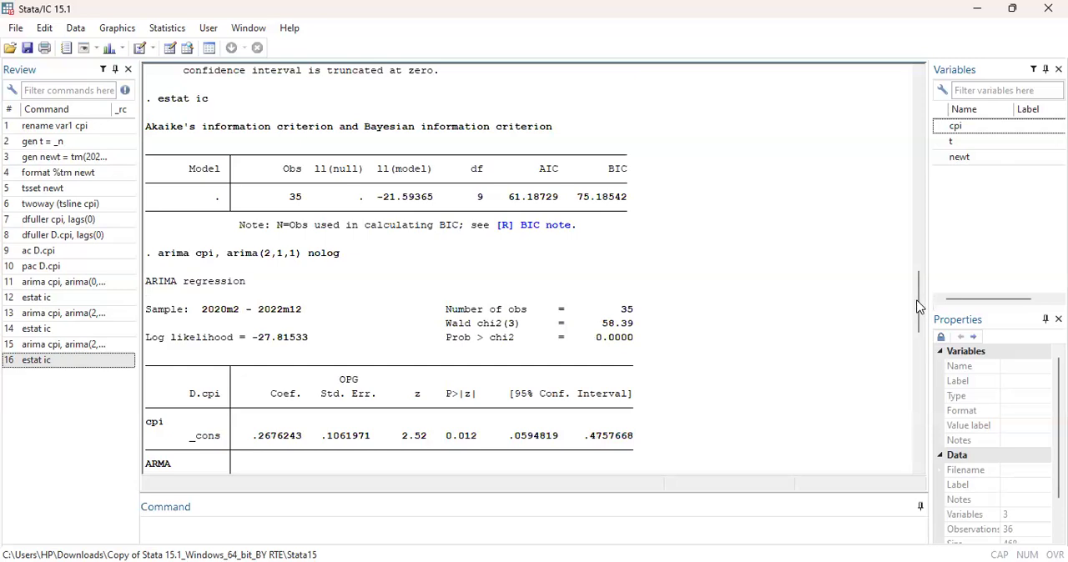
left_click_drag(919, 307, 923, 366)
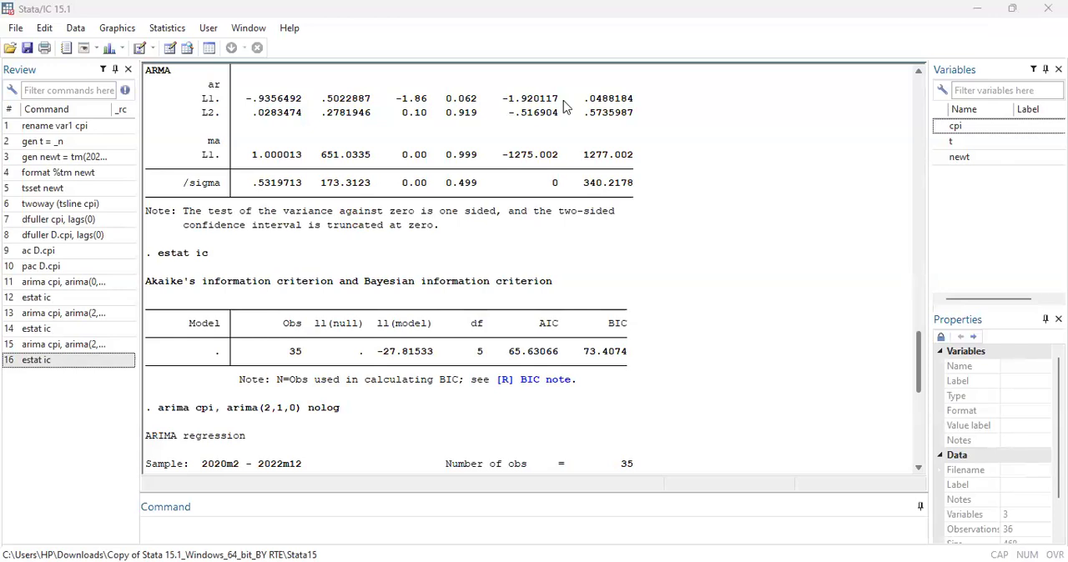
Append 6 observations to the end of the time-series dataset.
left_click(167, 28)
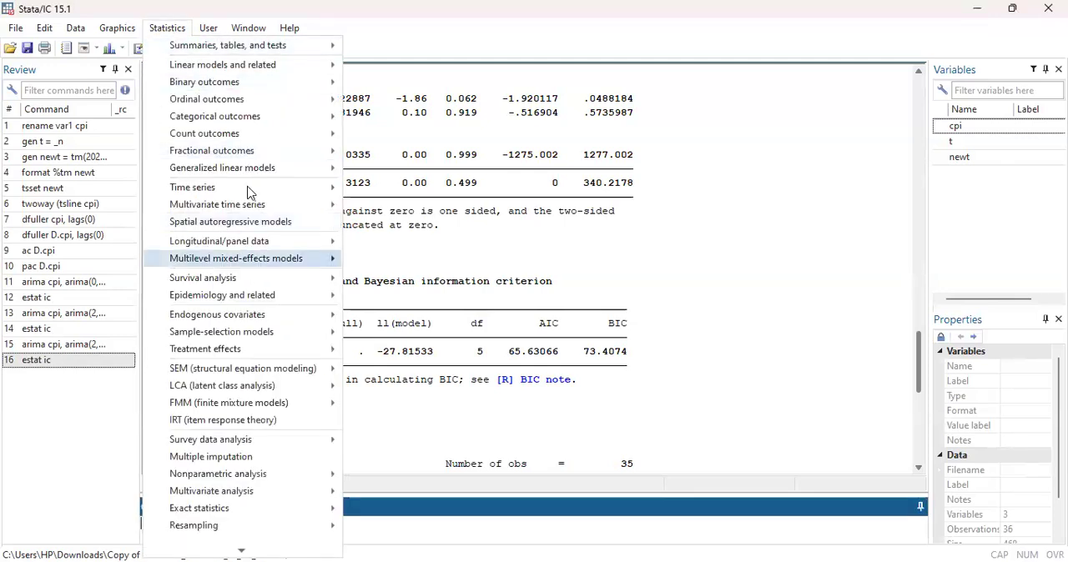
mouse_move(250, 192)
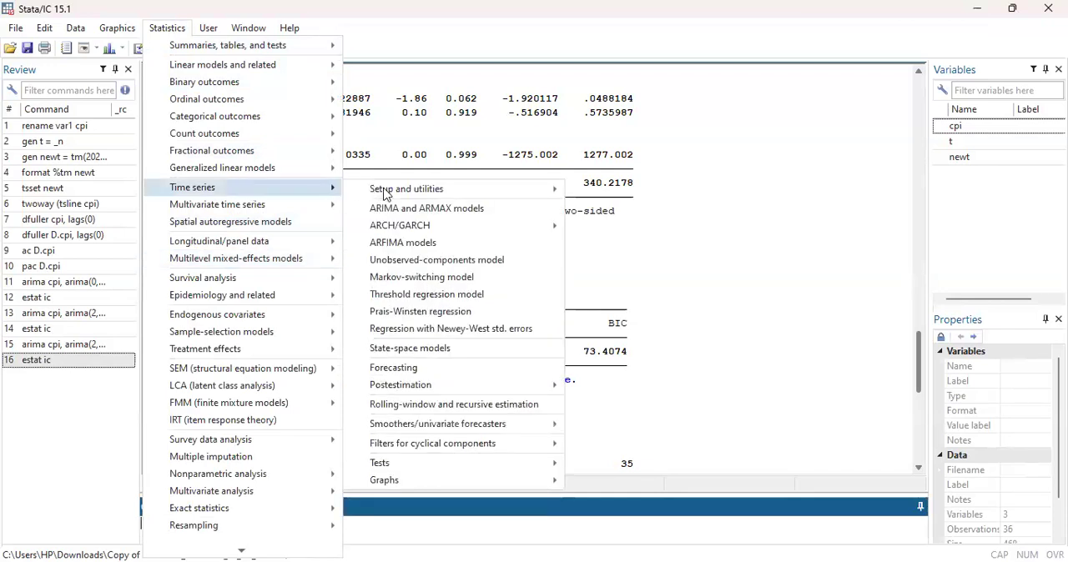
mouse_move(515, 190)
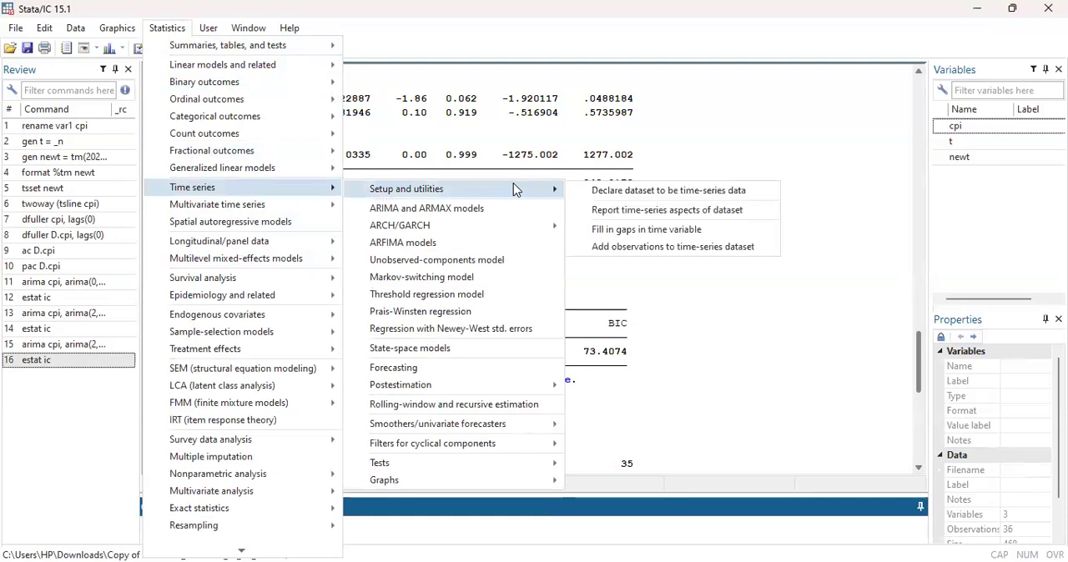
left_click(623, 249)
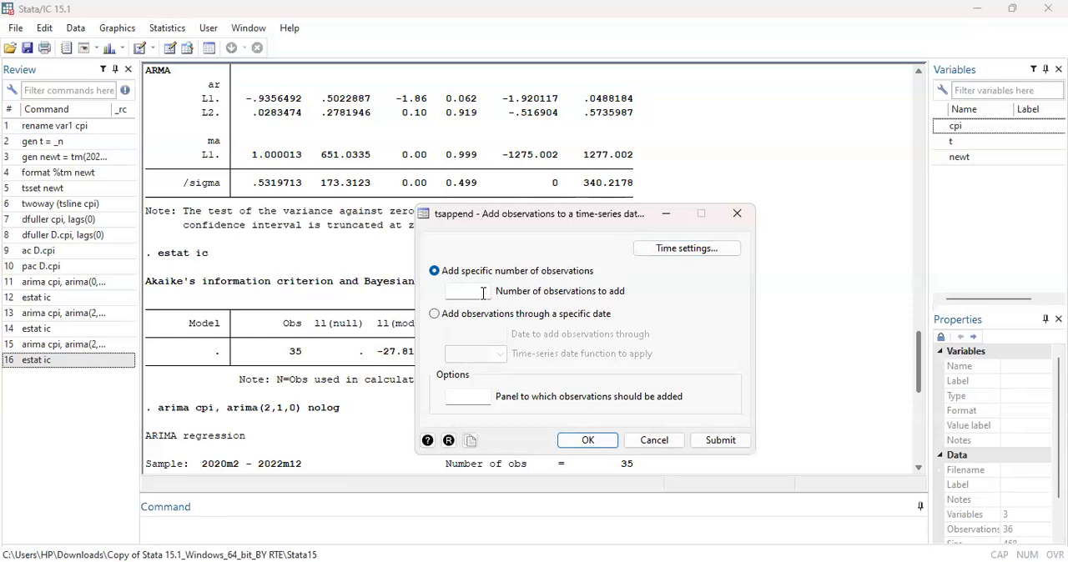
left_click(483, 294)
type("6")
left_click(607, 443)
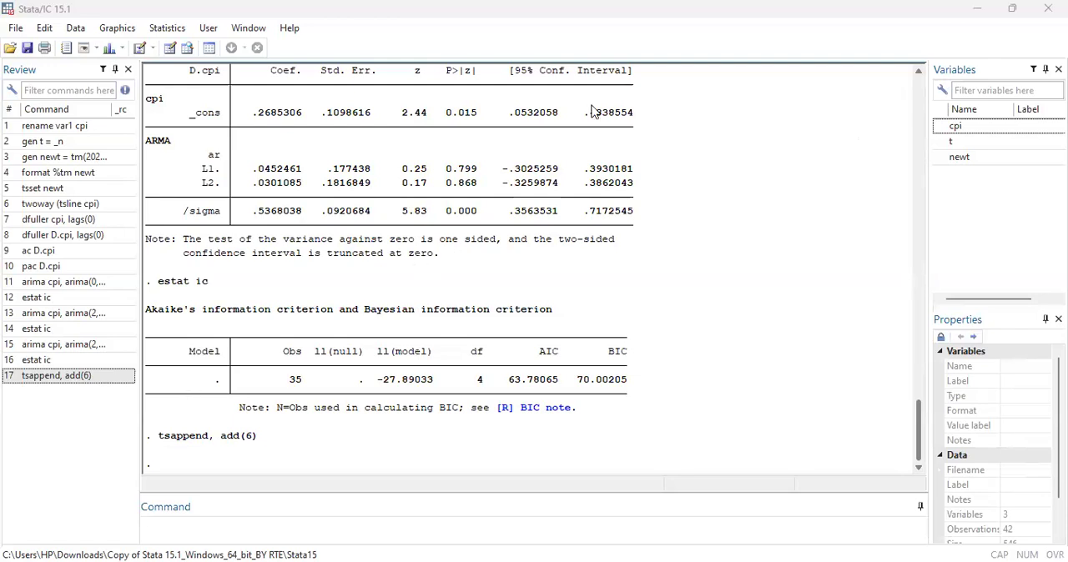
Refit the ARIMA(0,1,7) model by rerunning arima cpi, arima(0,1,7) nolog.
left_click(93, 283)
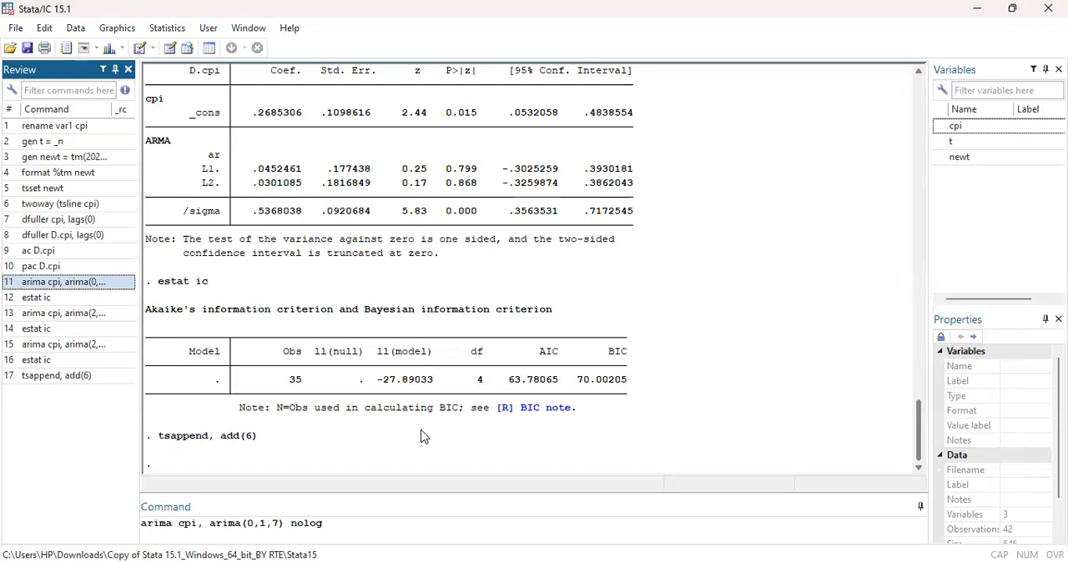
key("Return")
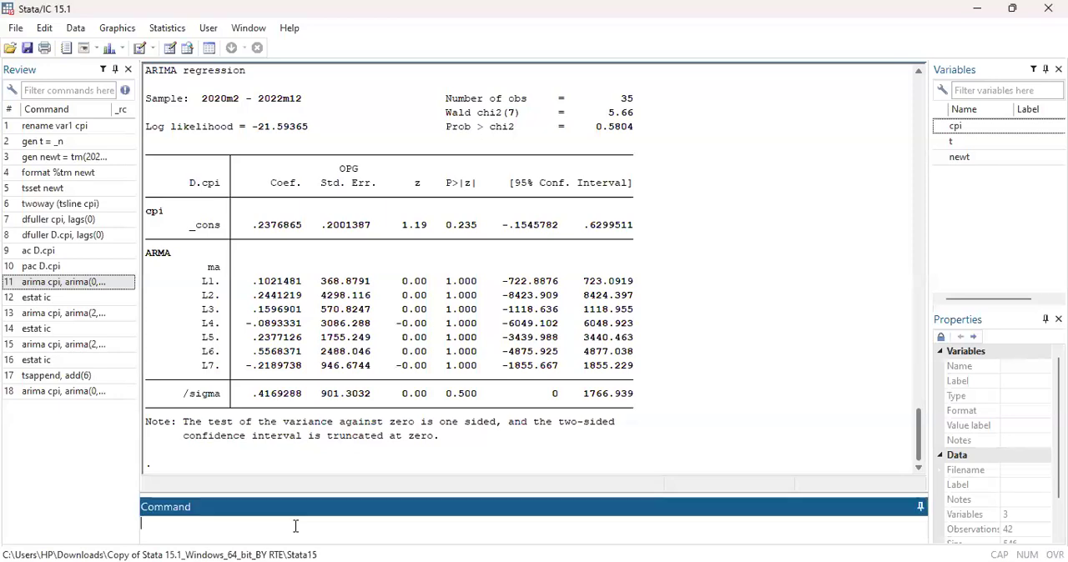
Try to generate the CPI forecast with the command predict fccpi, y dynamic(2023m1).
type("predict")
type(" fo")
type("oi")
type(", y")
type(" dy")
type("nami")
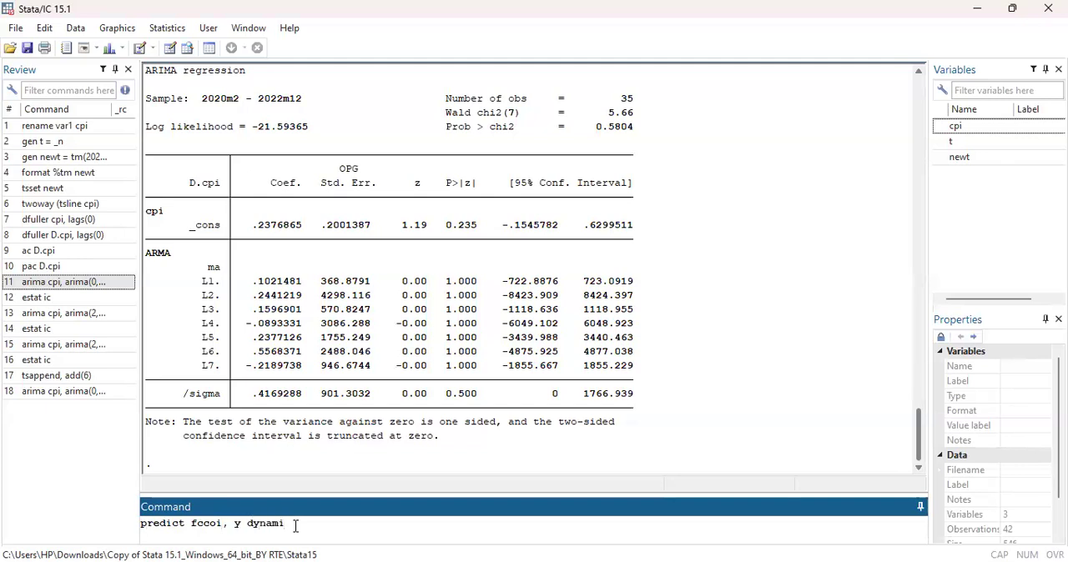
type("c(2023m1)")
left_click(215, 524)
left_click(320, 523)
key("BackSpace")
type("3")
key("Return")
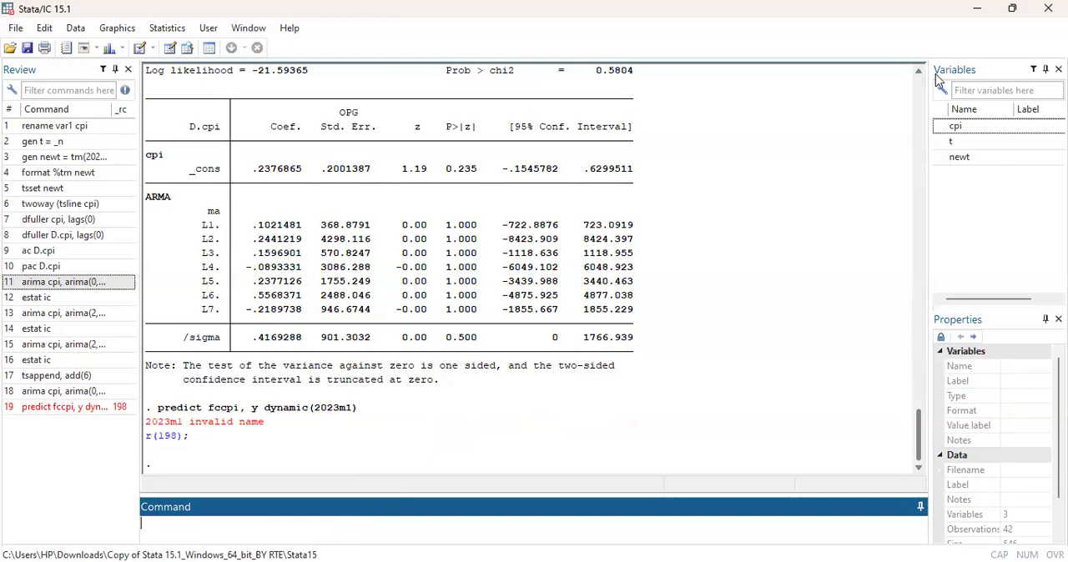
Recall the predict fccpi command for editing and delete its failed entry from the command history.
key("Page_Up")
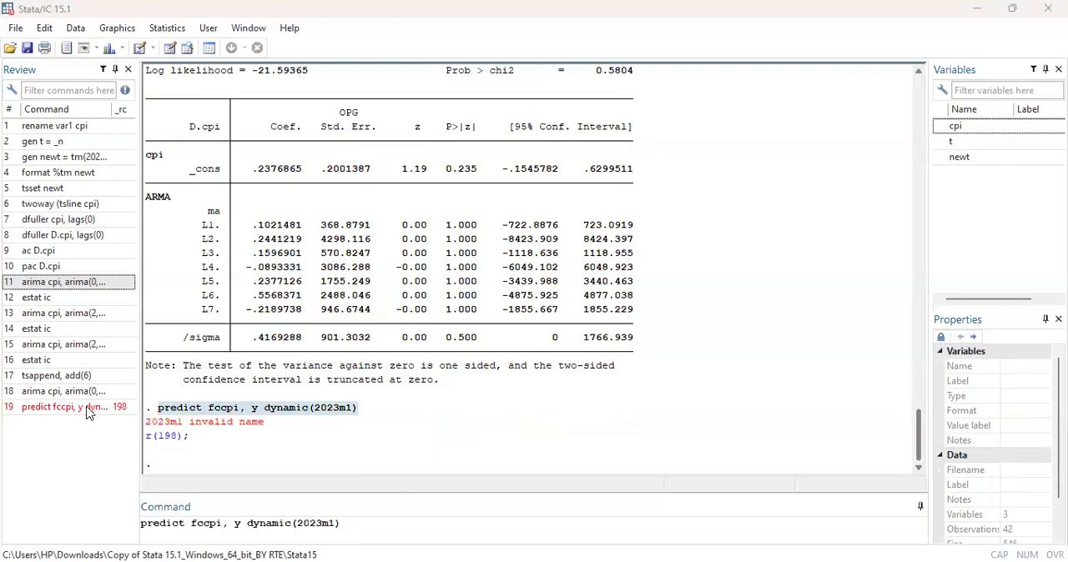
right_click(89, 411)
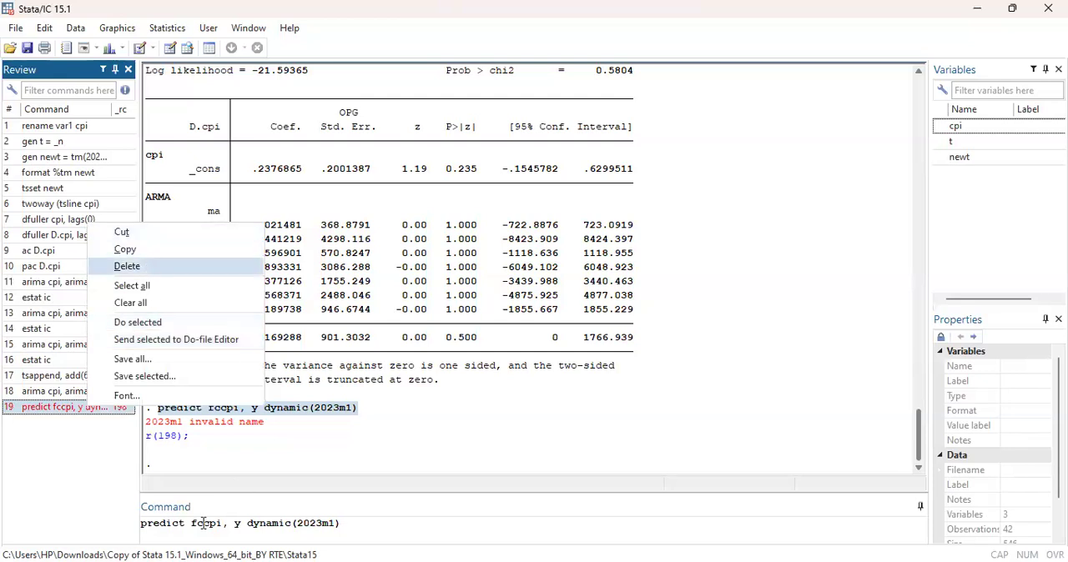
key("Return")
Wrap the start date in tm() and run predict fccpi, y dynamic(tm(2023m1)) to generate the dynamic forecast.
left_click(296, 524)
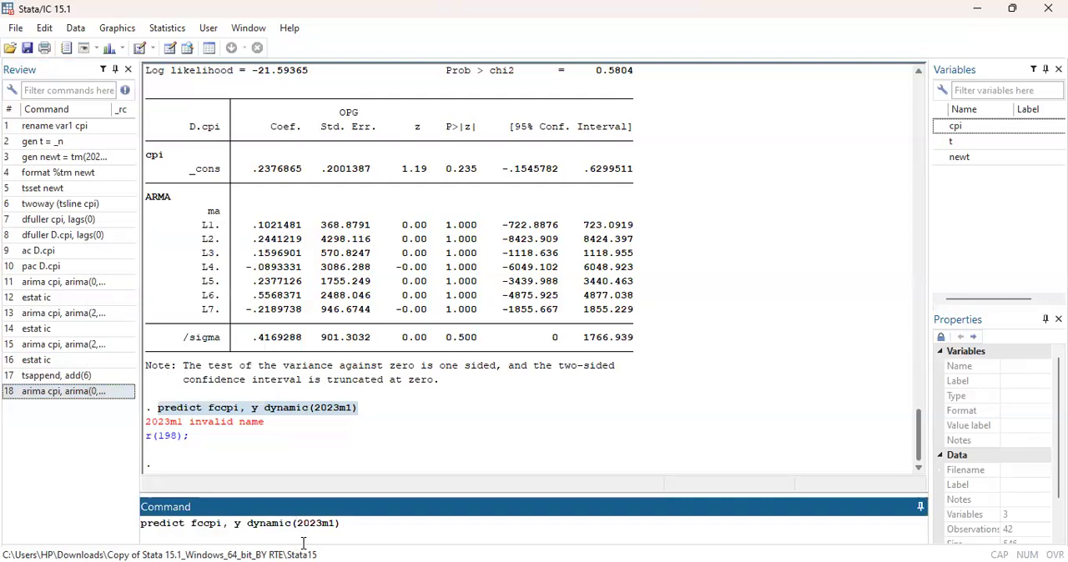
type("(")
key("Left")
type("tm")
key("Right")
key("Right")
key("Right")
key("Right")
key("Right")
key("Right")
key("Right")
type(")")
key("Return")
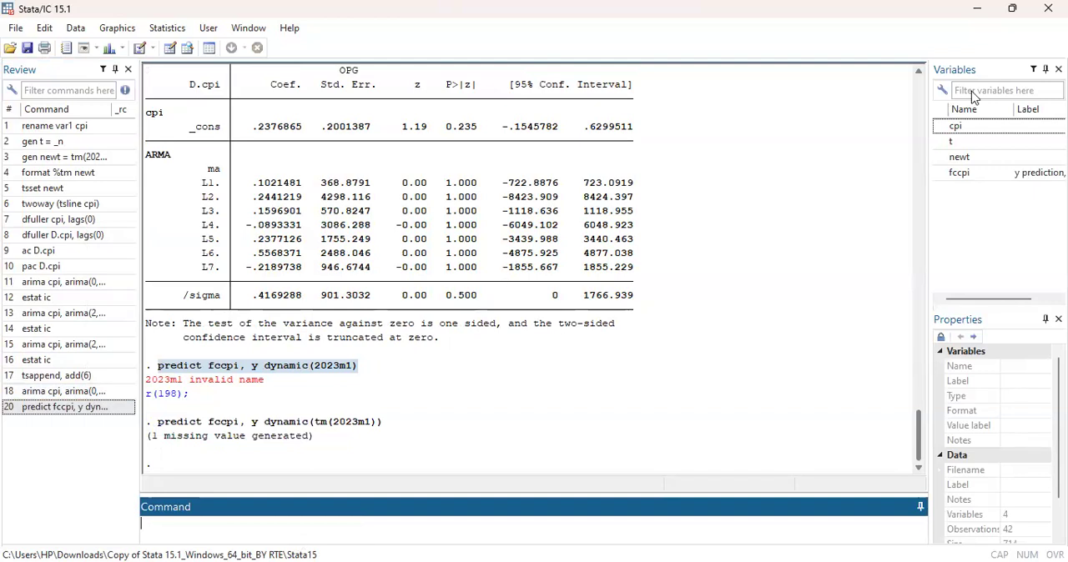
Open the dataset for editing and examine the fccpi forecasts for the appended months 2023m1 to 2023m6.
key("alt+Tab")
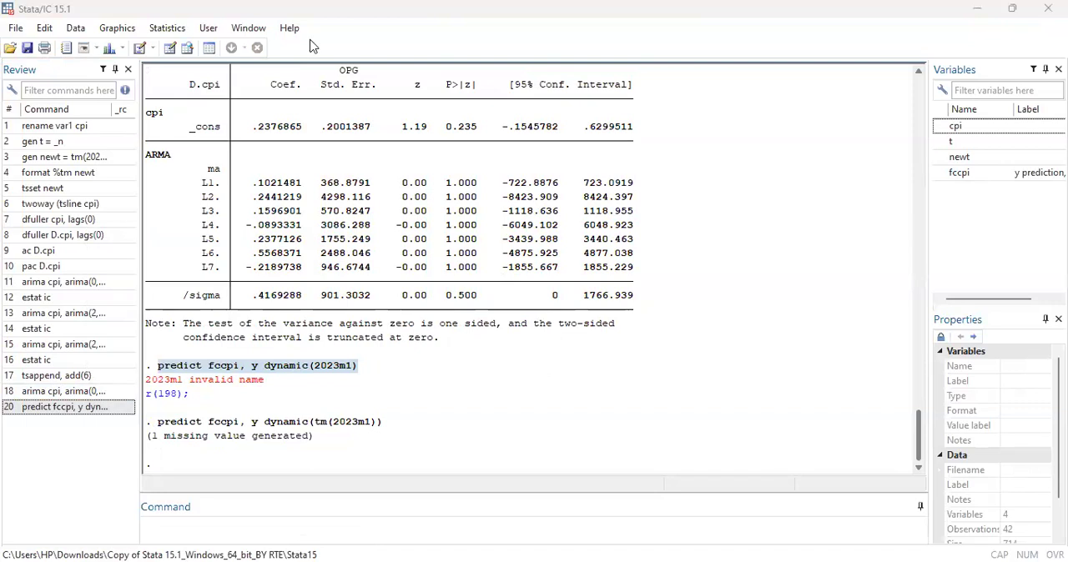
left_click(170, 49)
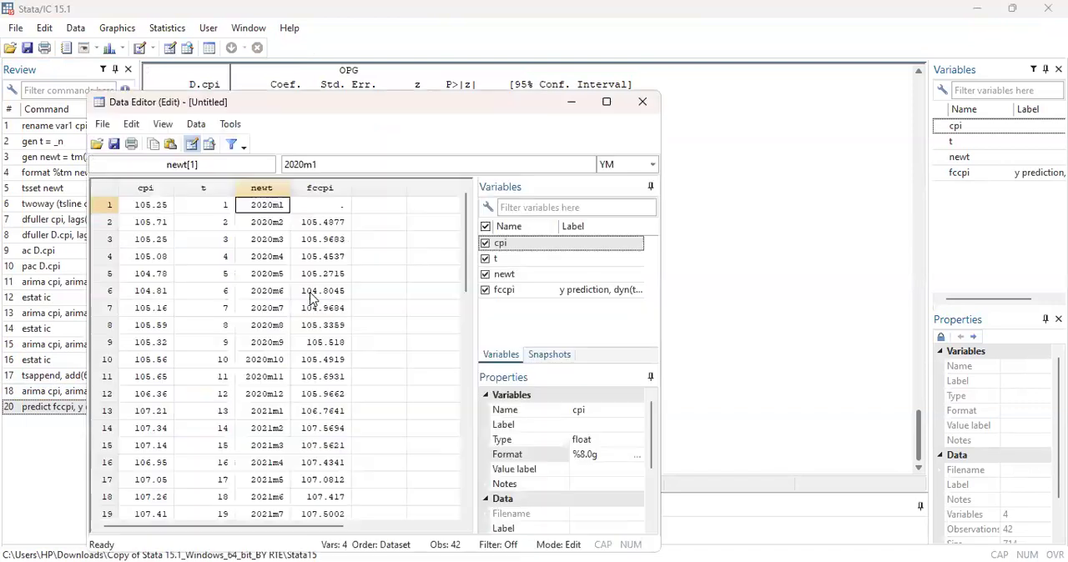
scroll(314, 302, "down", 1)
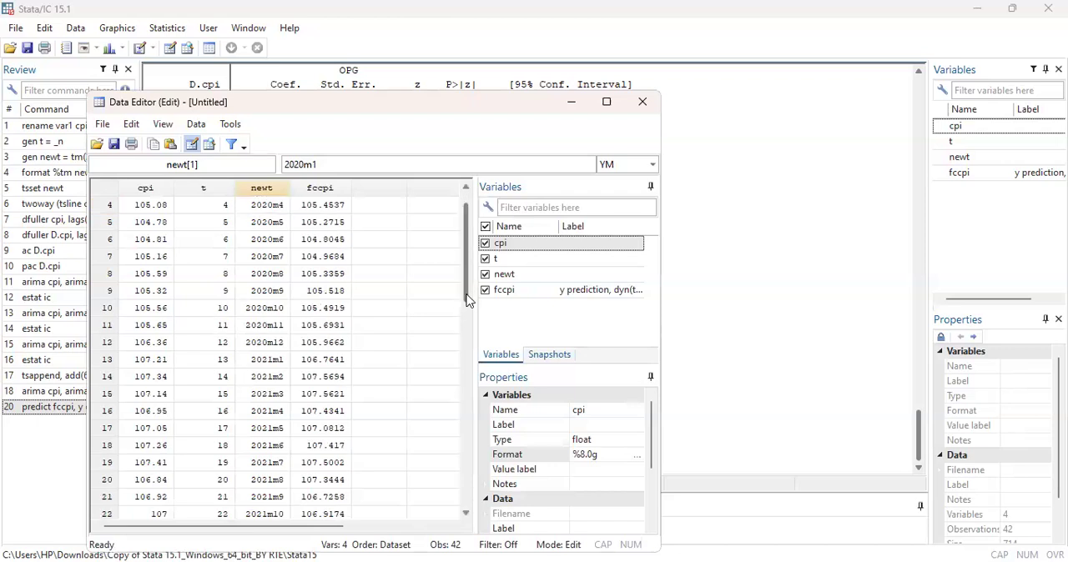
scroll(468, 325, "up", 1)
left_click_drag(470, 341, 469, 446)
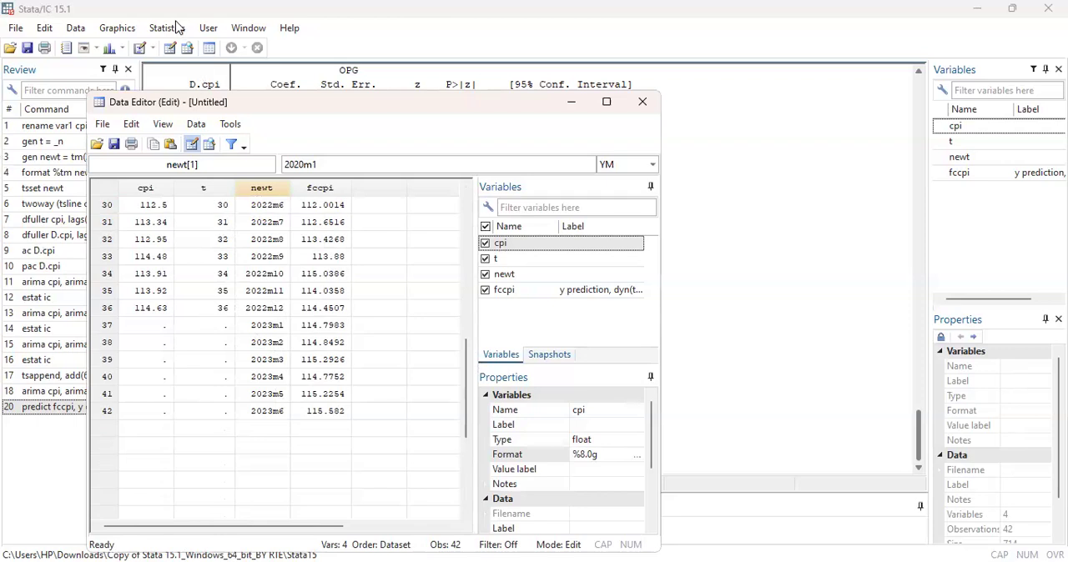
left_click(177, 27)
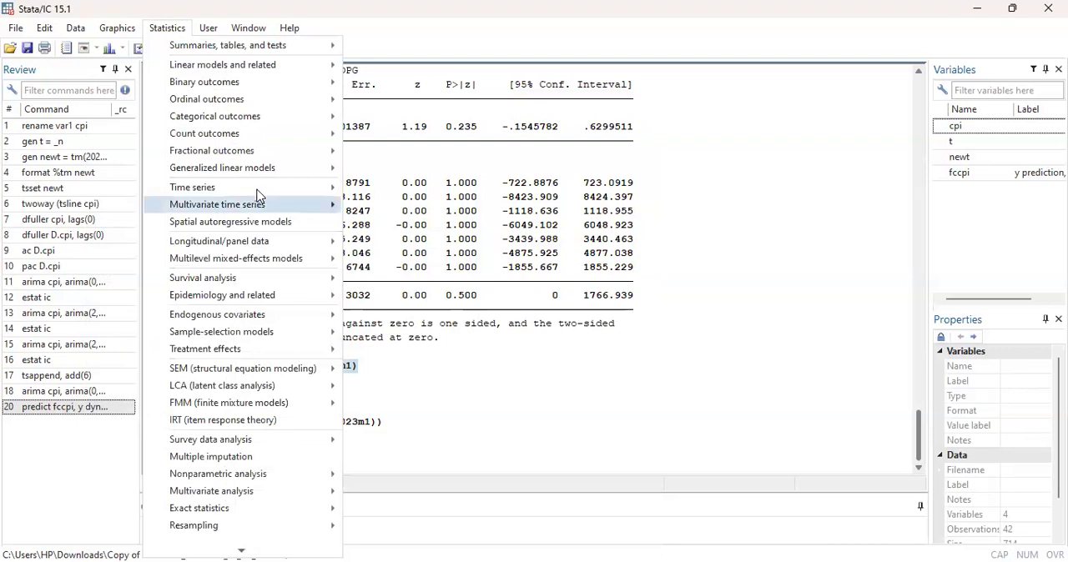
mouse_move(258, 192)
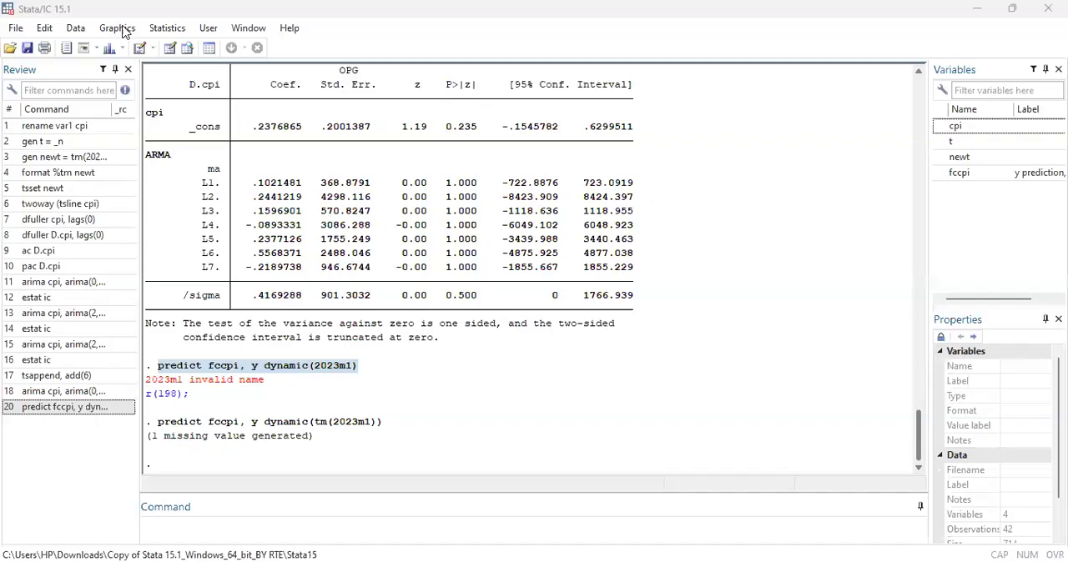
left_click(123, 30)
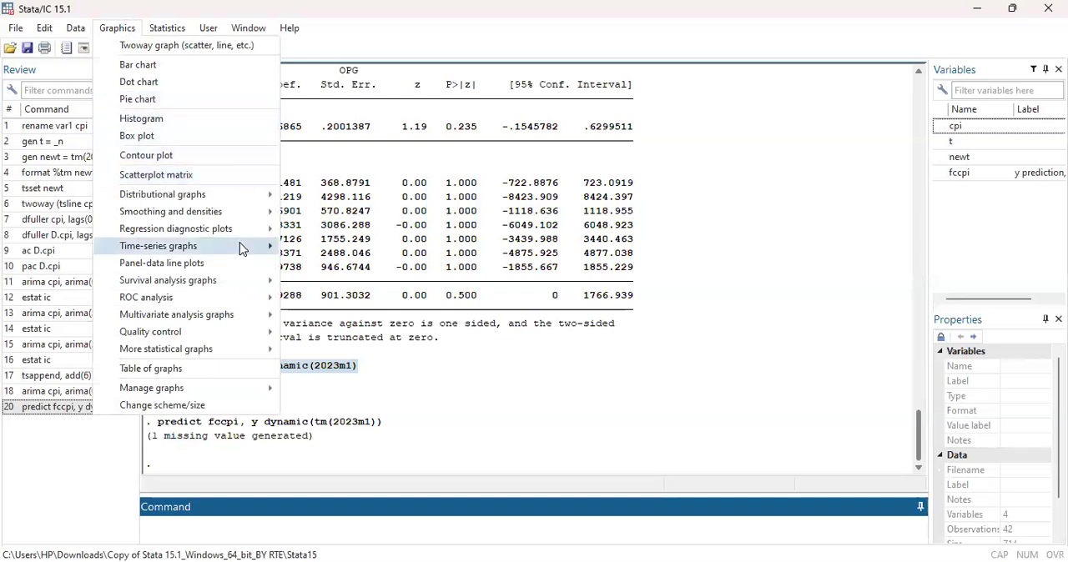
mouse_move(239, 242)
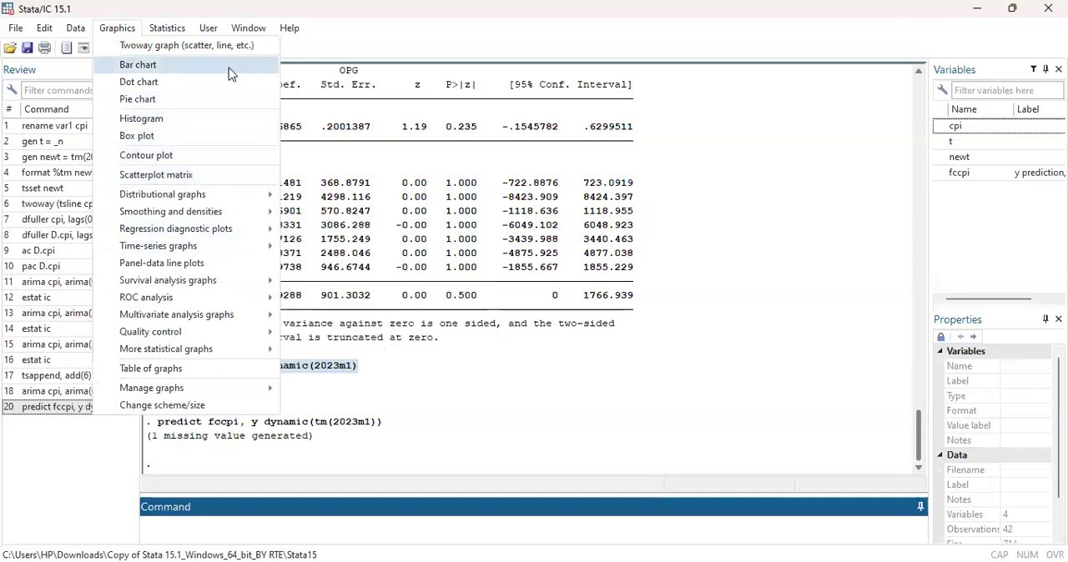
Add a second time-series line plot with fccpi as the Y variable alongside Plot 1 and draw the graph.
left_click(170, 29)
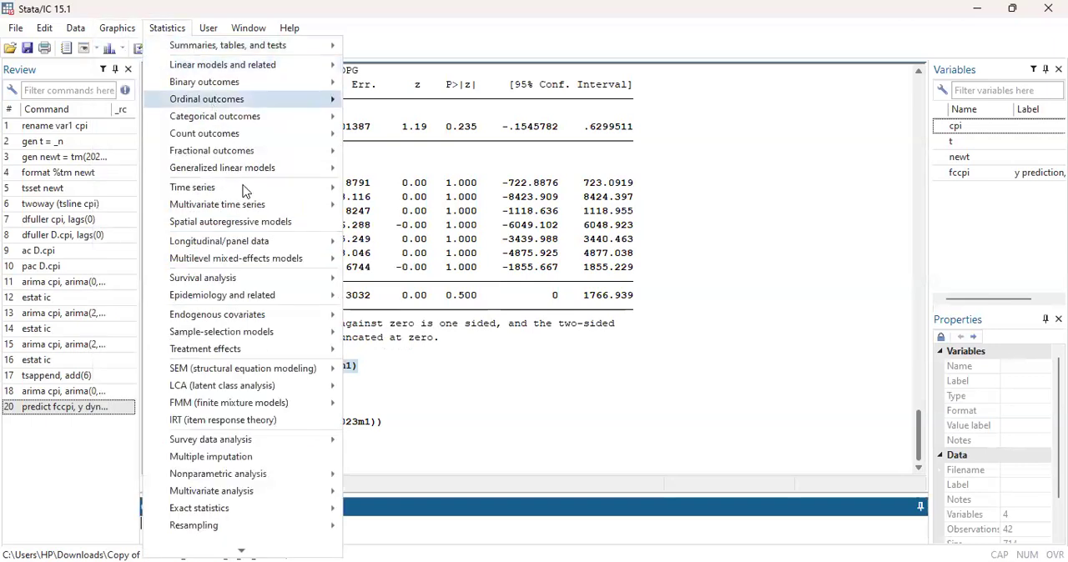
mouse_move(245, 191)
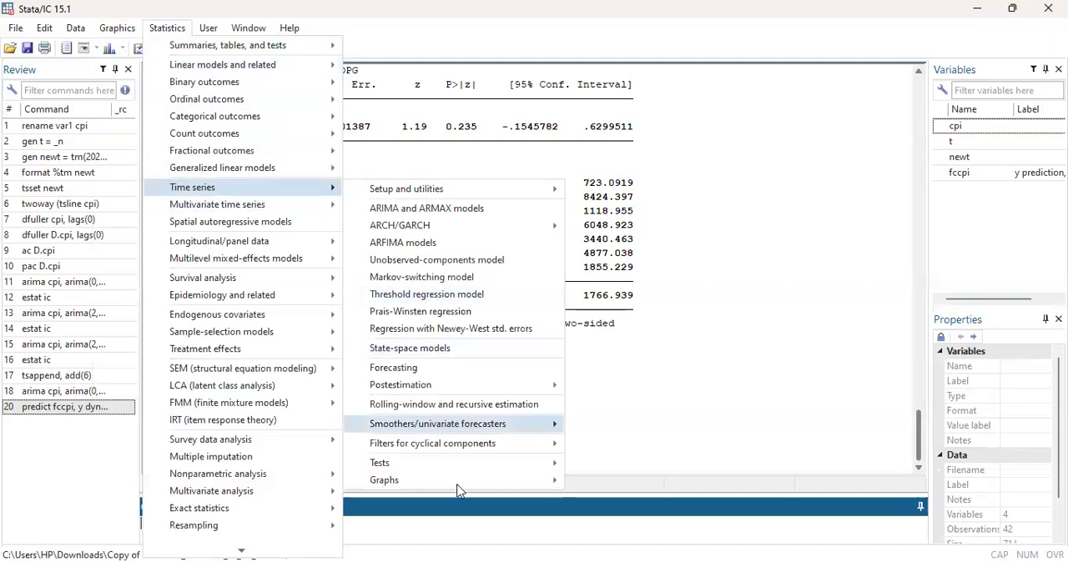
mouse_move(458, 484)
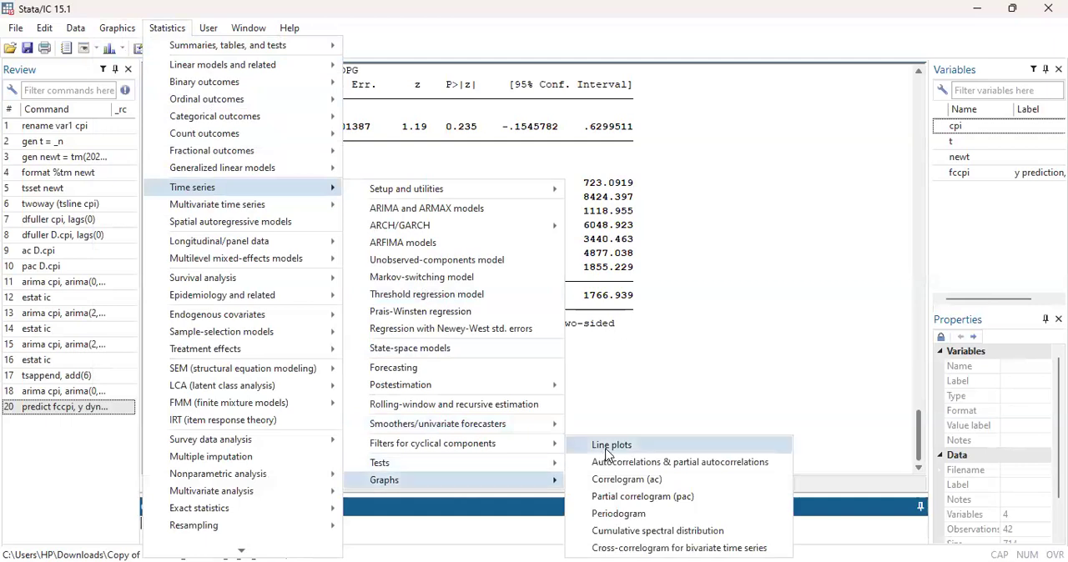
left_click(632, 446)
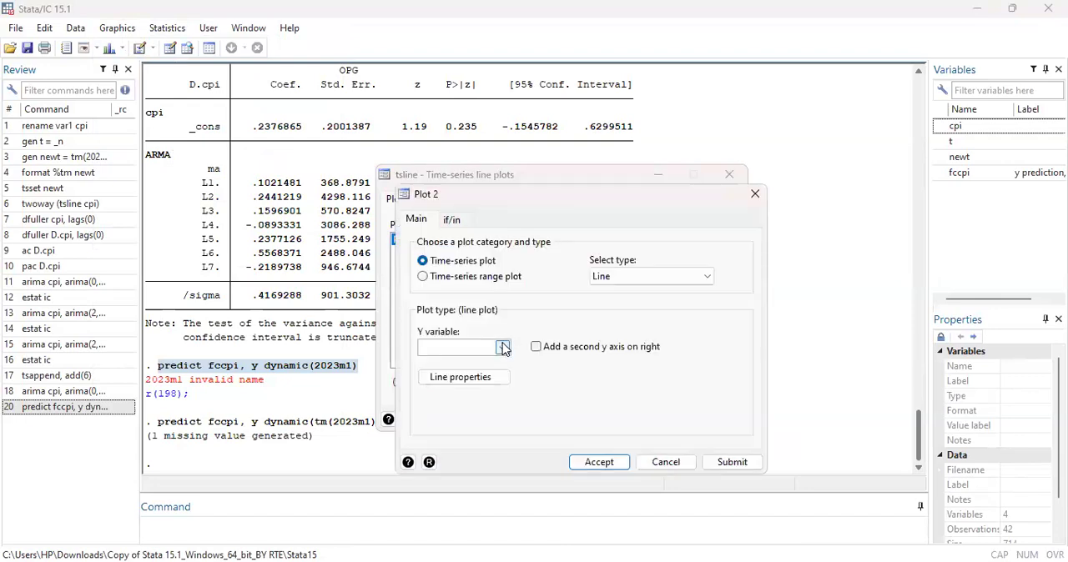
left_click(503, 348)
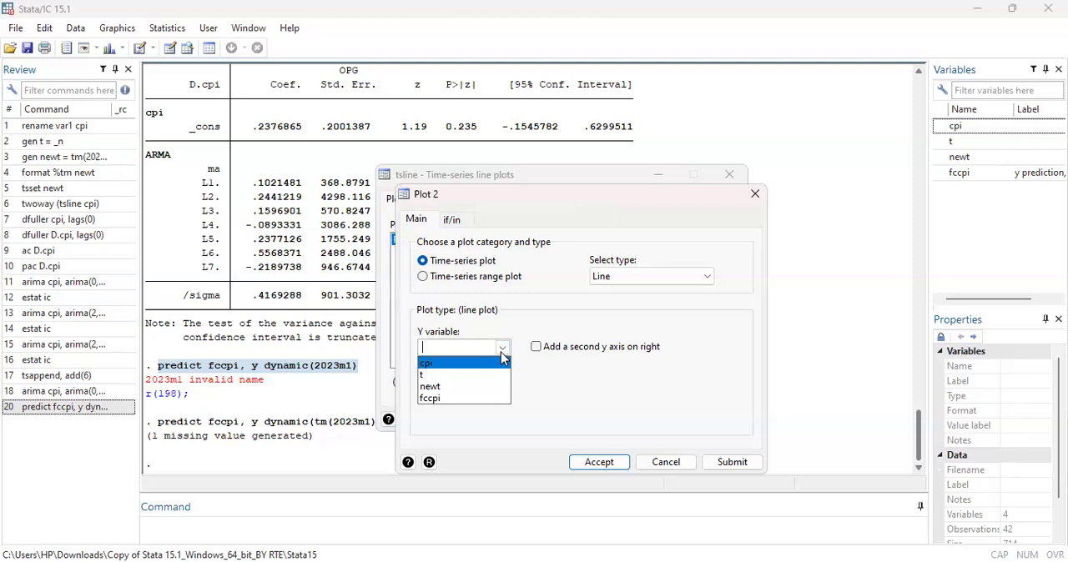
left_click(469, 402)
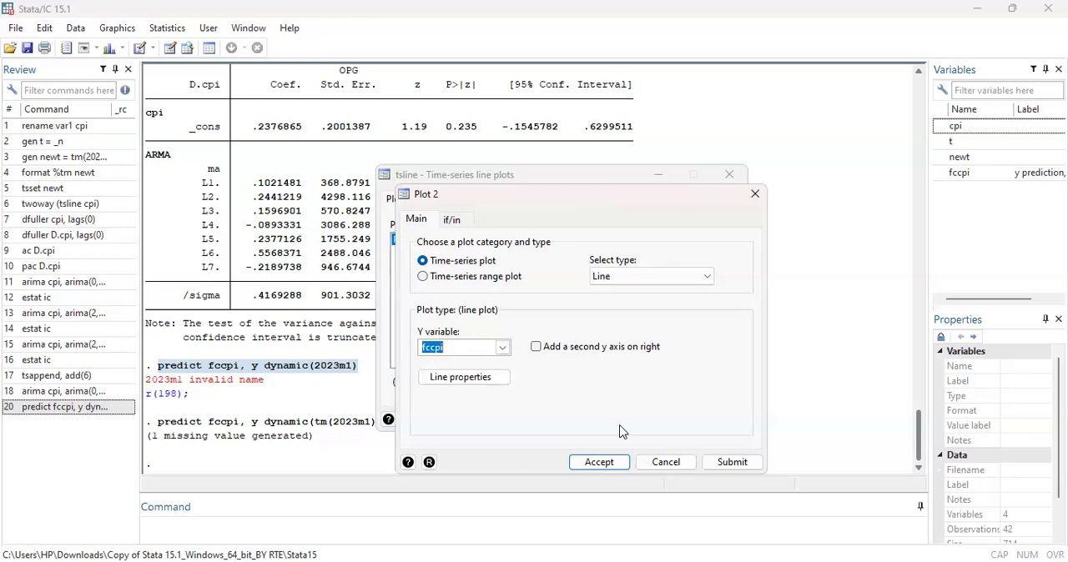
left_click(618, 467)
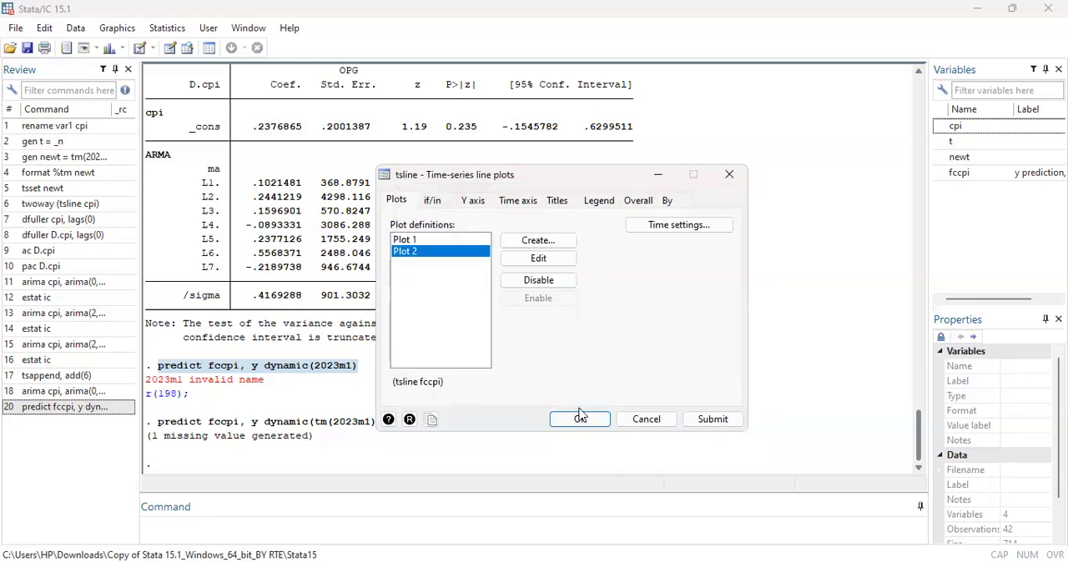
left_click(581, 419)
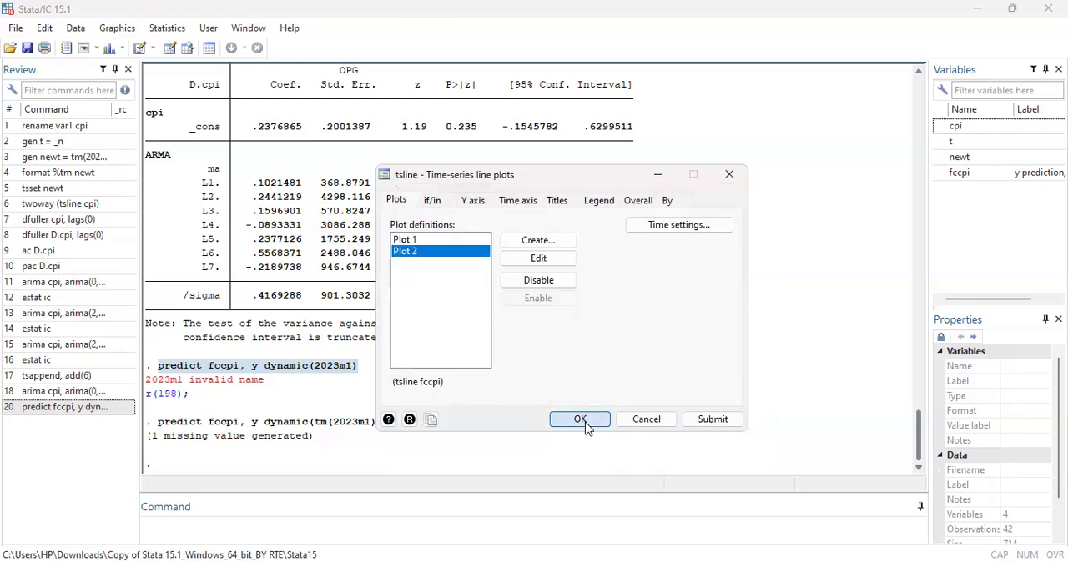